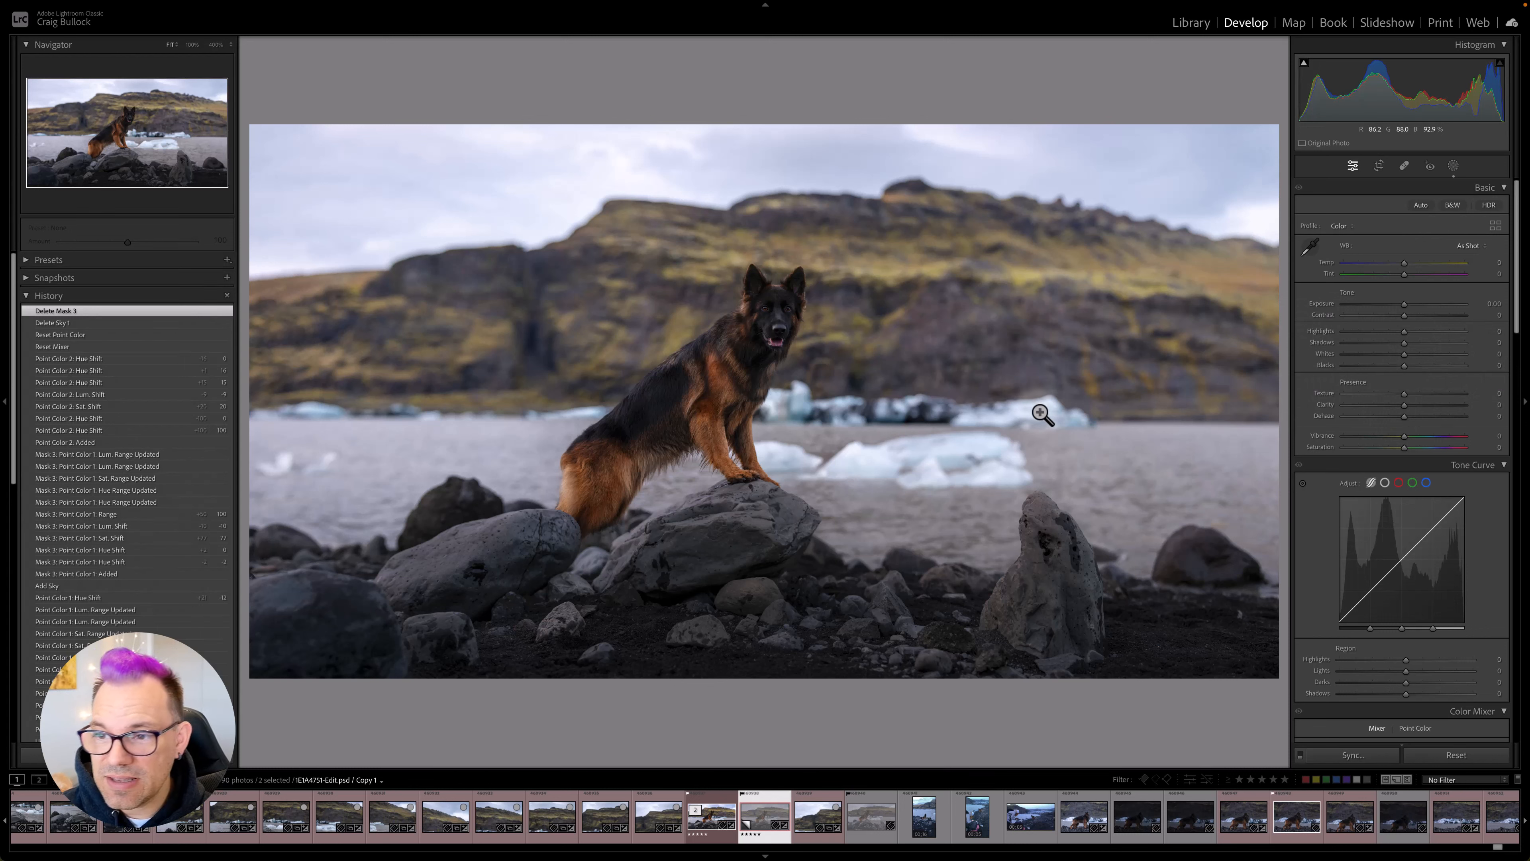
- Try raising the orange saturation to +63 in the HSL Color Mixer and undo the change
{"action": "scroll", "coordinate": [1370, 506], "scroll_direction": "down", "scroll_amount": 8}
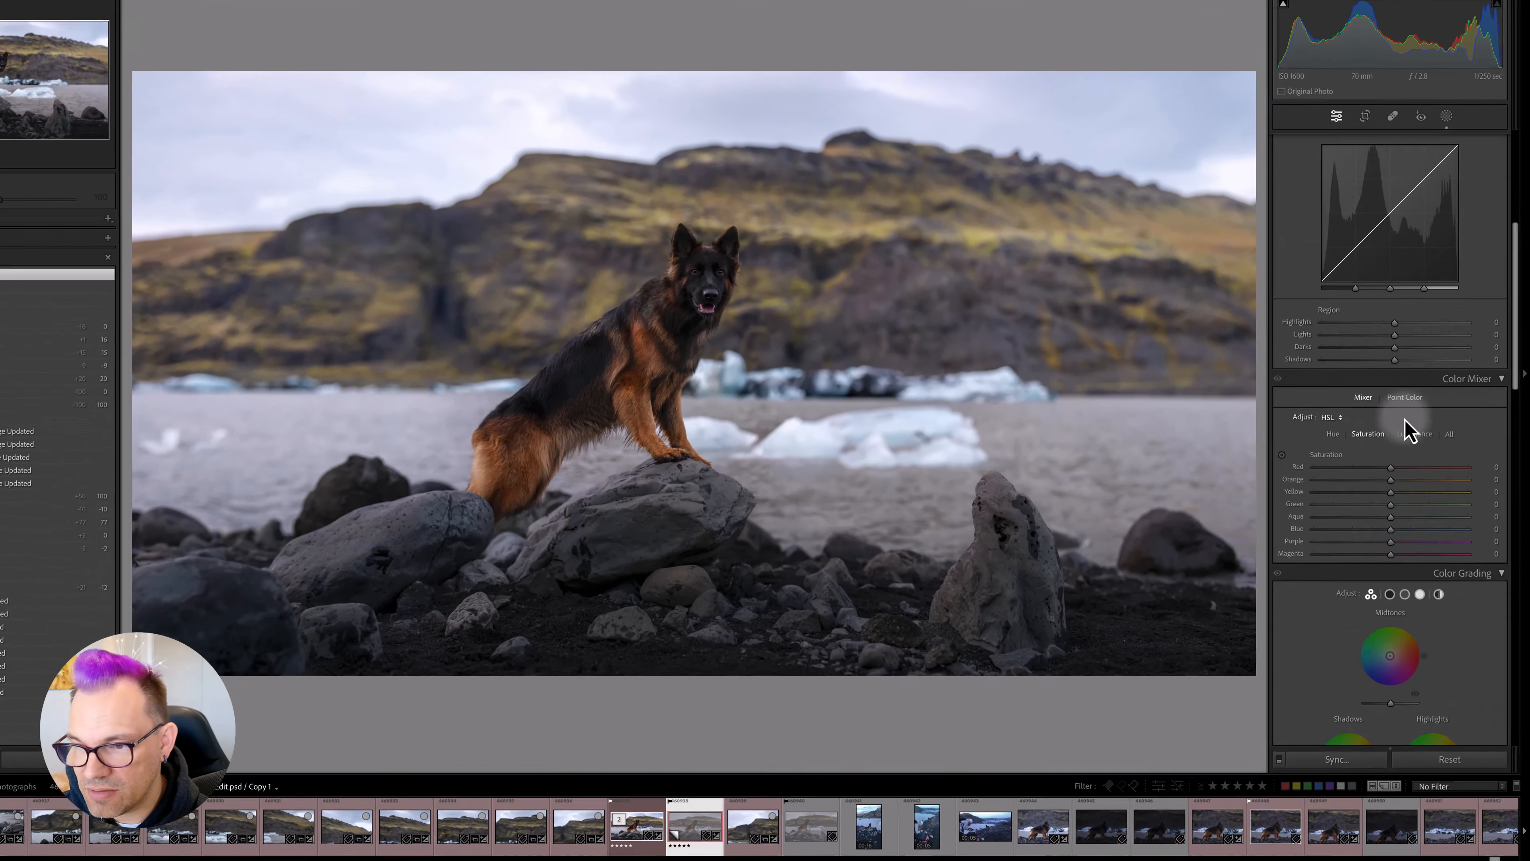
{"action": "scroll", "coordinate": [1404, 399], "scroll_direction": "down", "scroll_amount": 2}
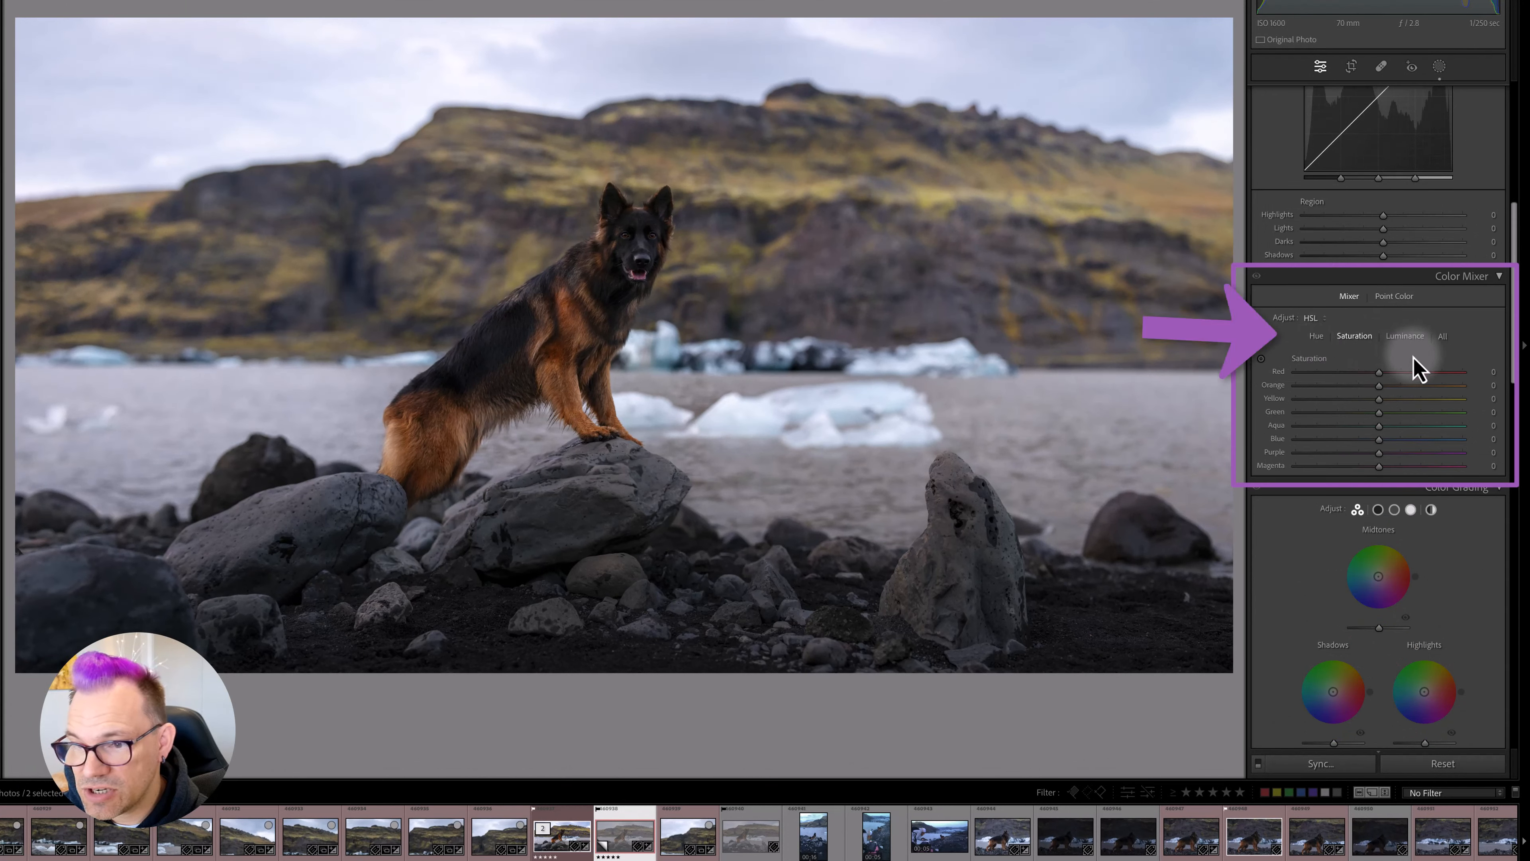
{"action": "left_click", "coordinate": [1406, 343]}
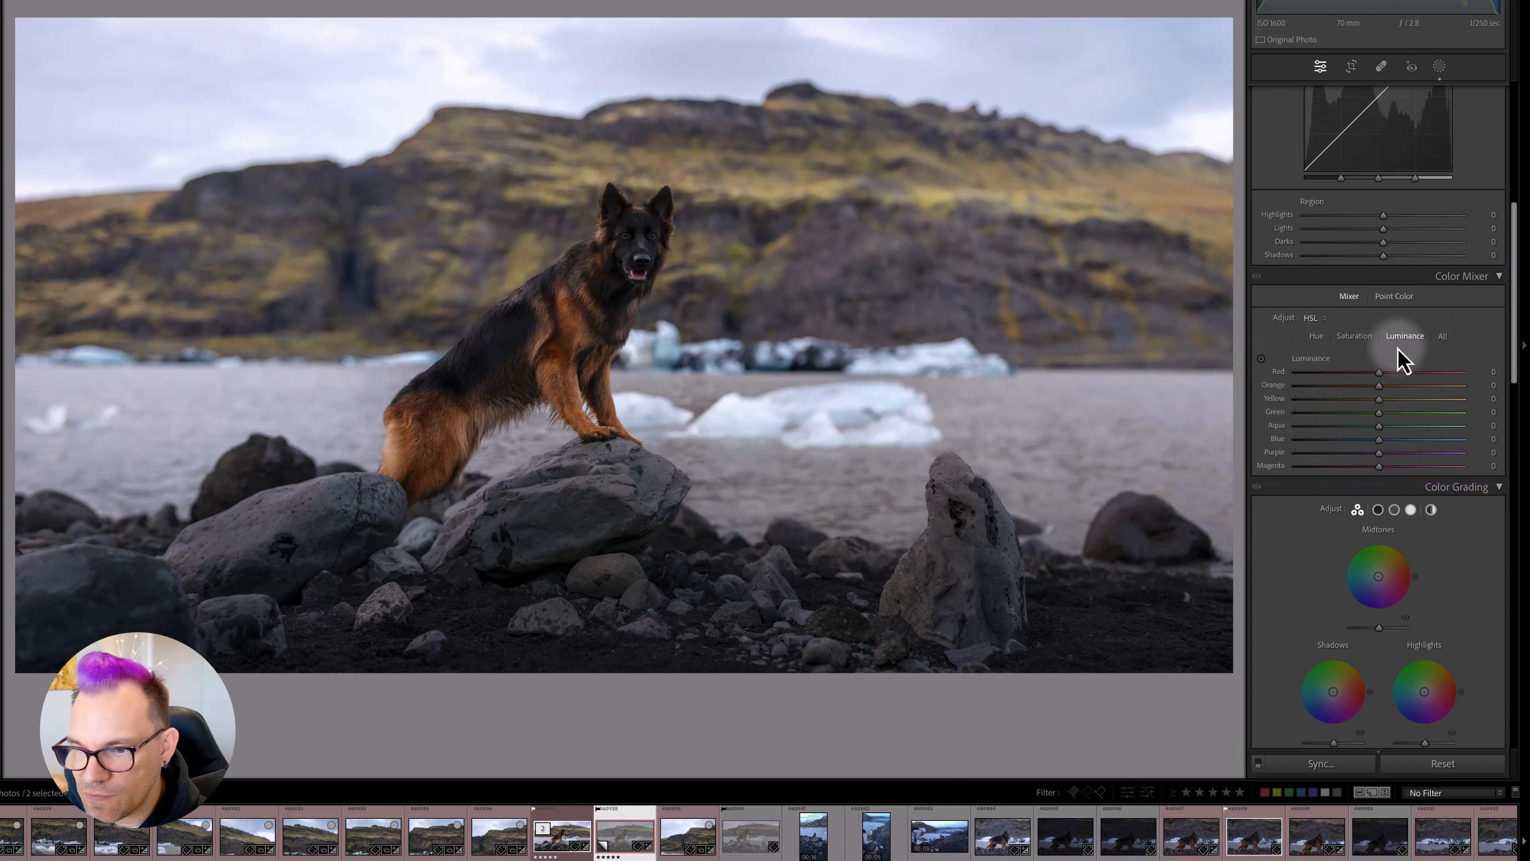
{"action": "left_click", "coordinate": [1348, 338]}
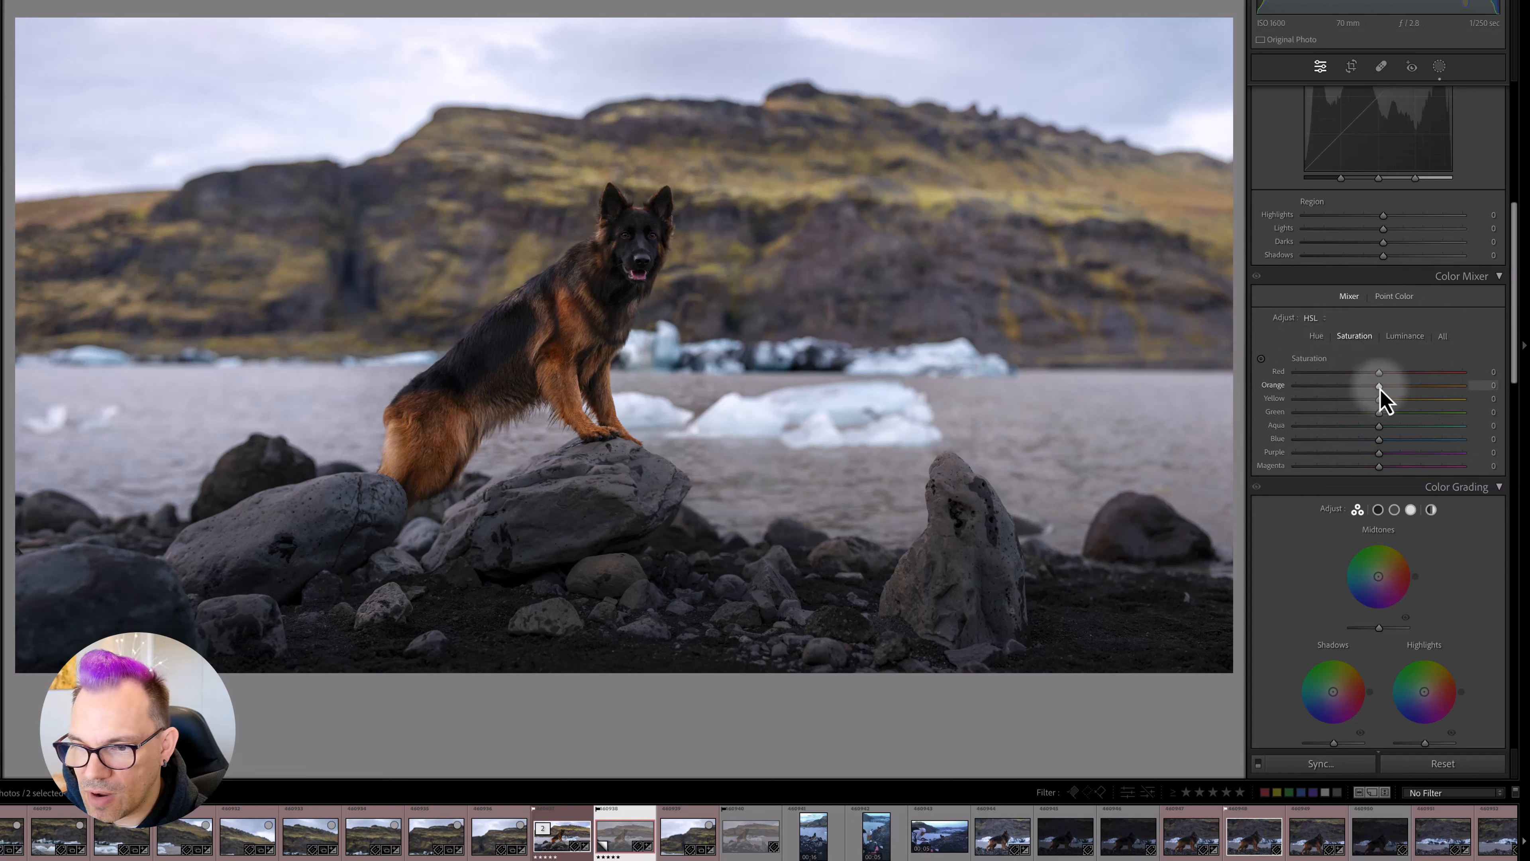
{"action": "left_click_drag", "start_coordinate": [1379, 386], "coordinate": [1439, 398]}
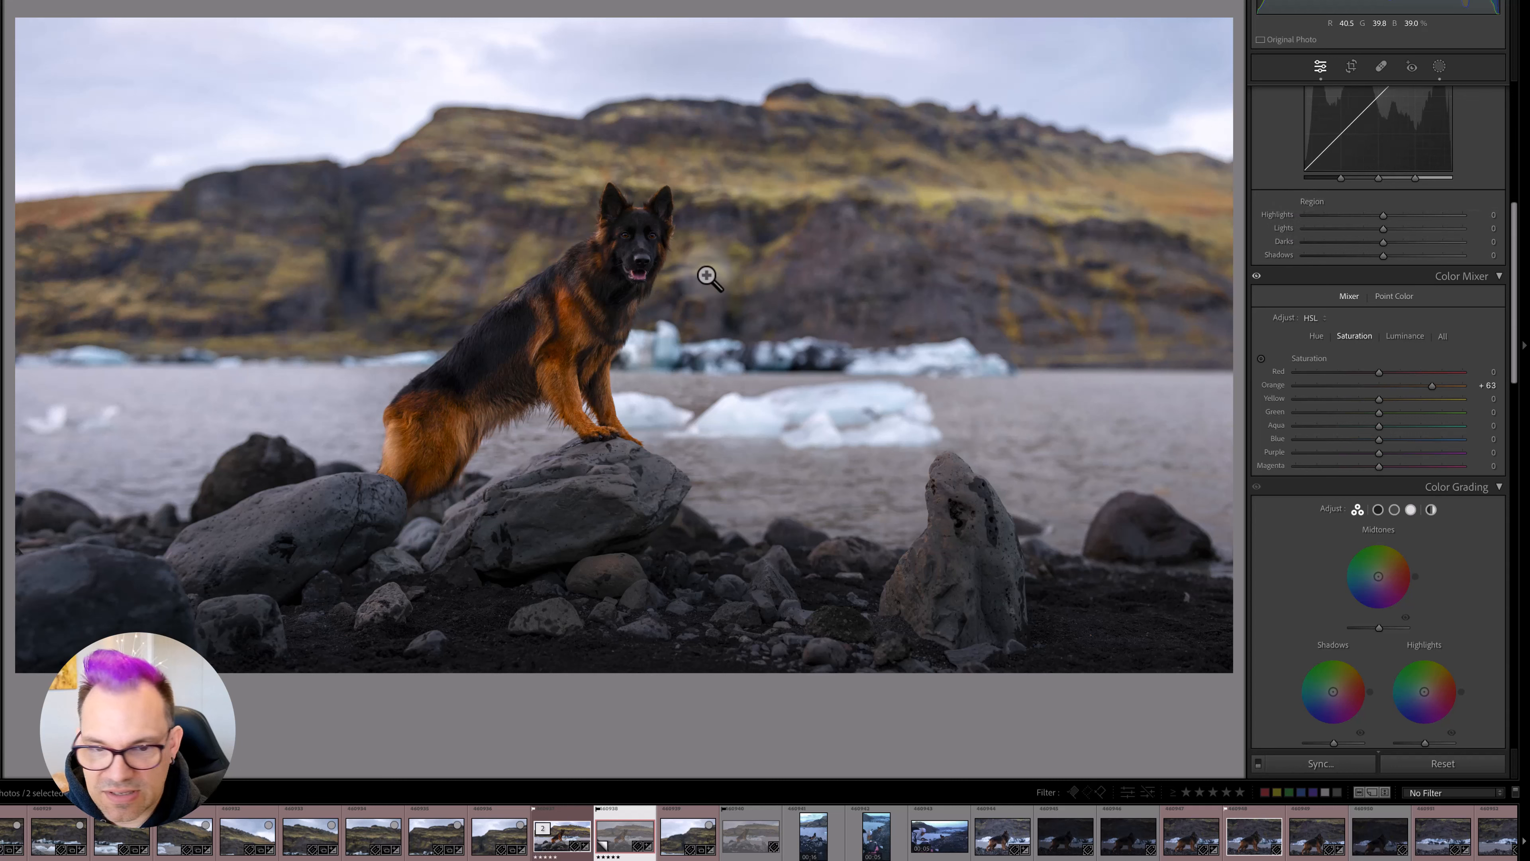
{"action": "key", "text": "super+z"}
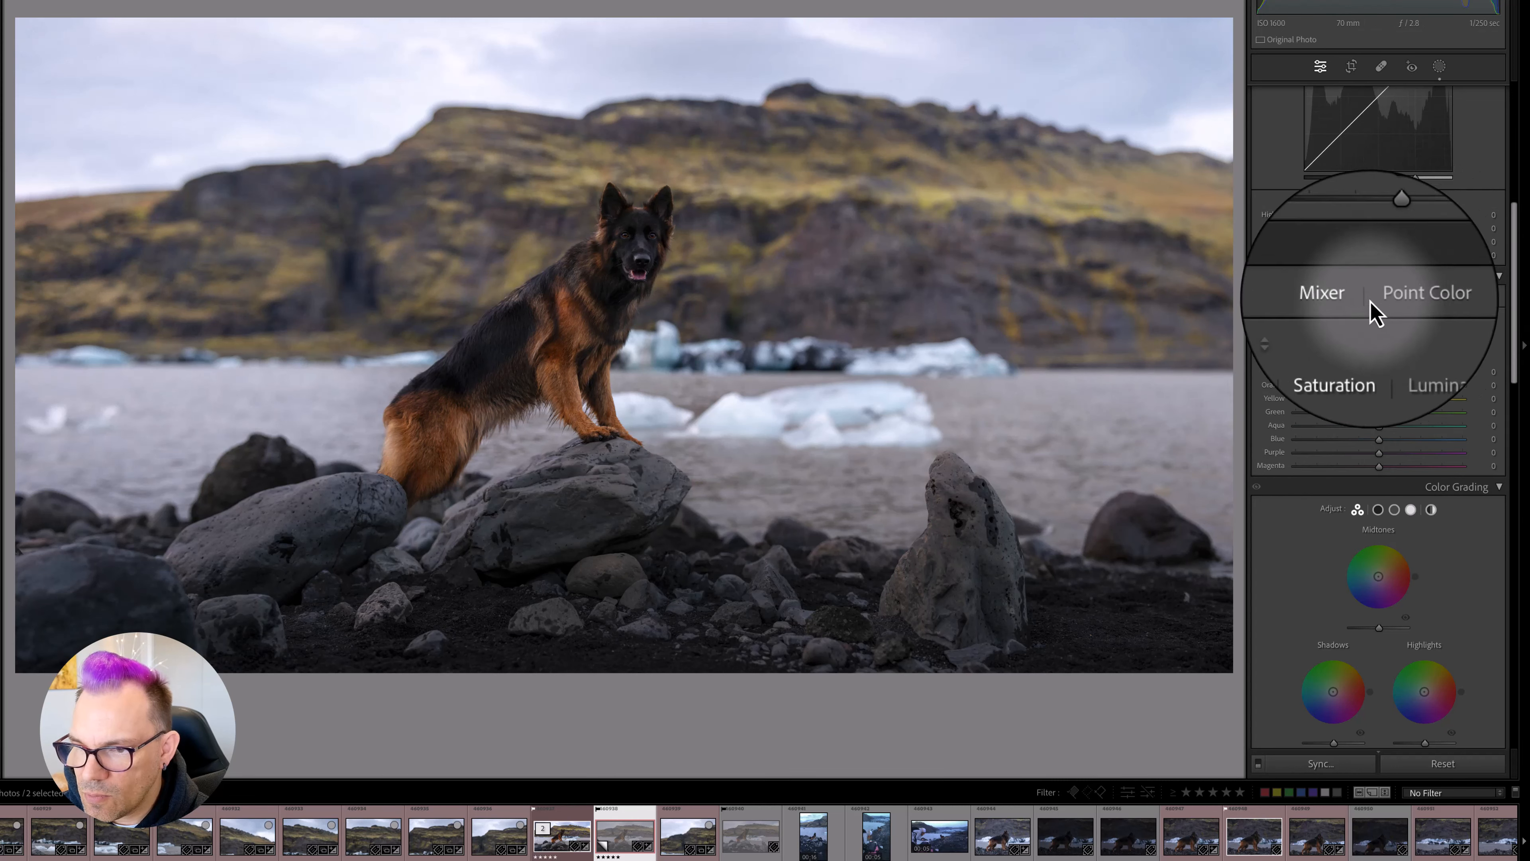
- Switch the Color Mixer to Point Color and sample the tan grass near the far end of the hillside
{"action": "left_click", "coordinate": [1384, 297]}
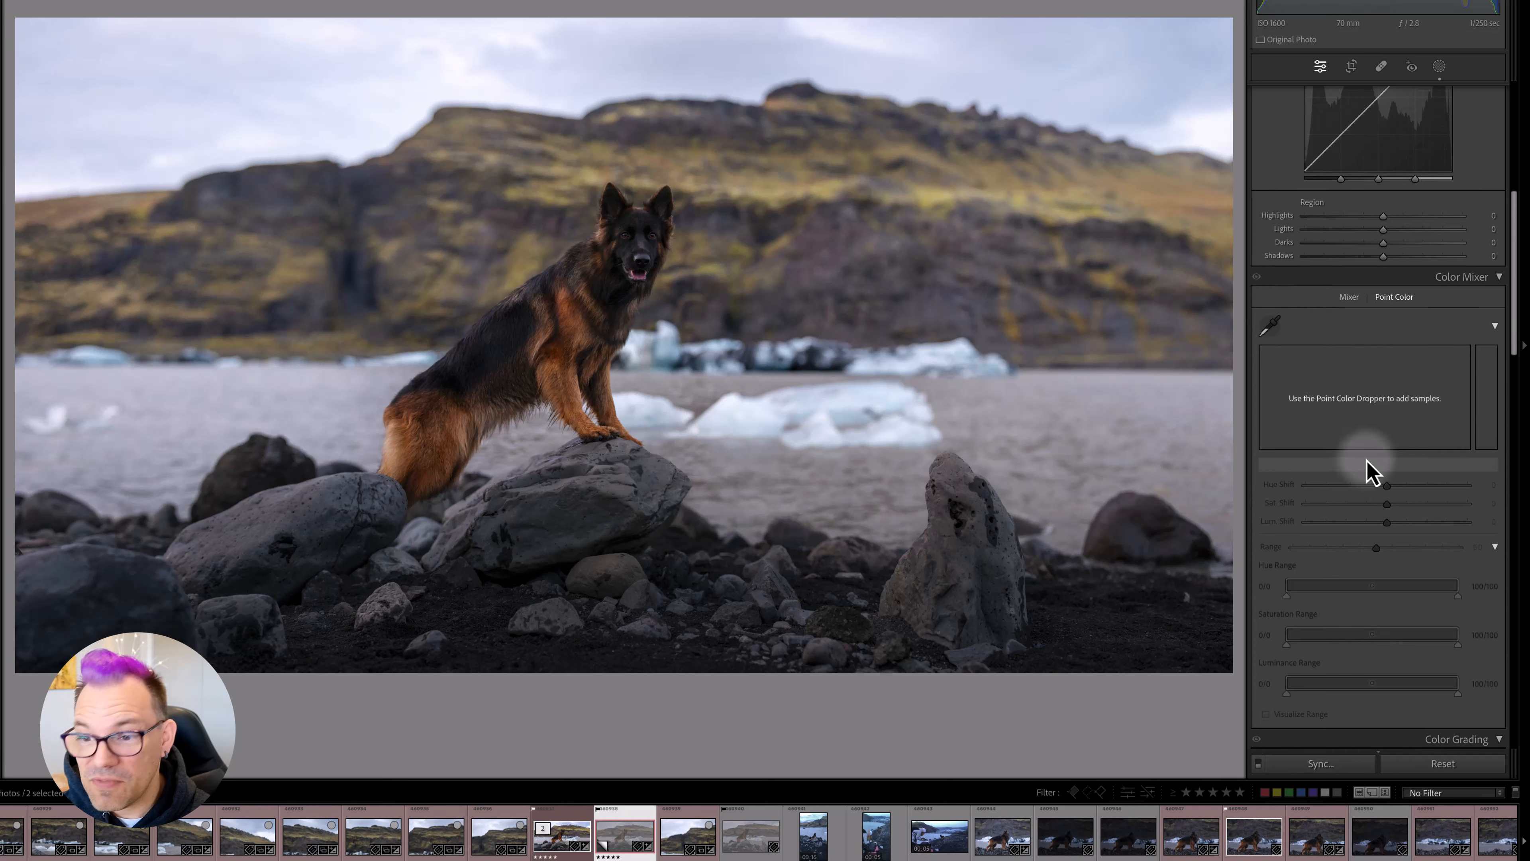
{"action": "left_click", "coordinate": [1272, 328]}
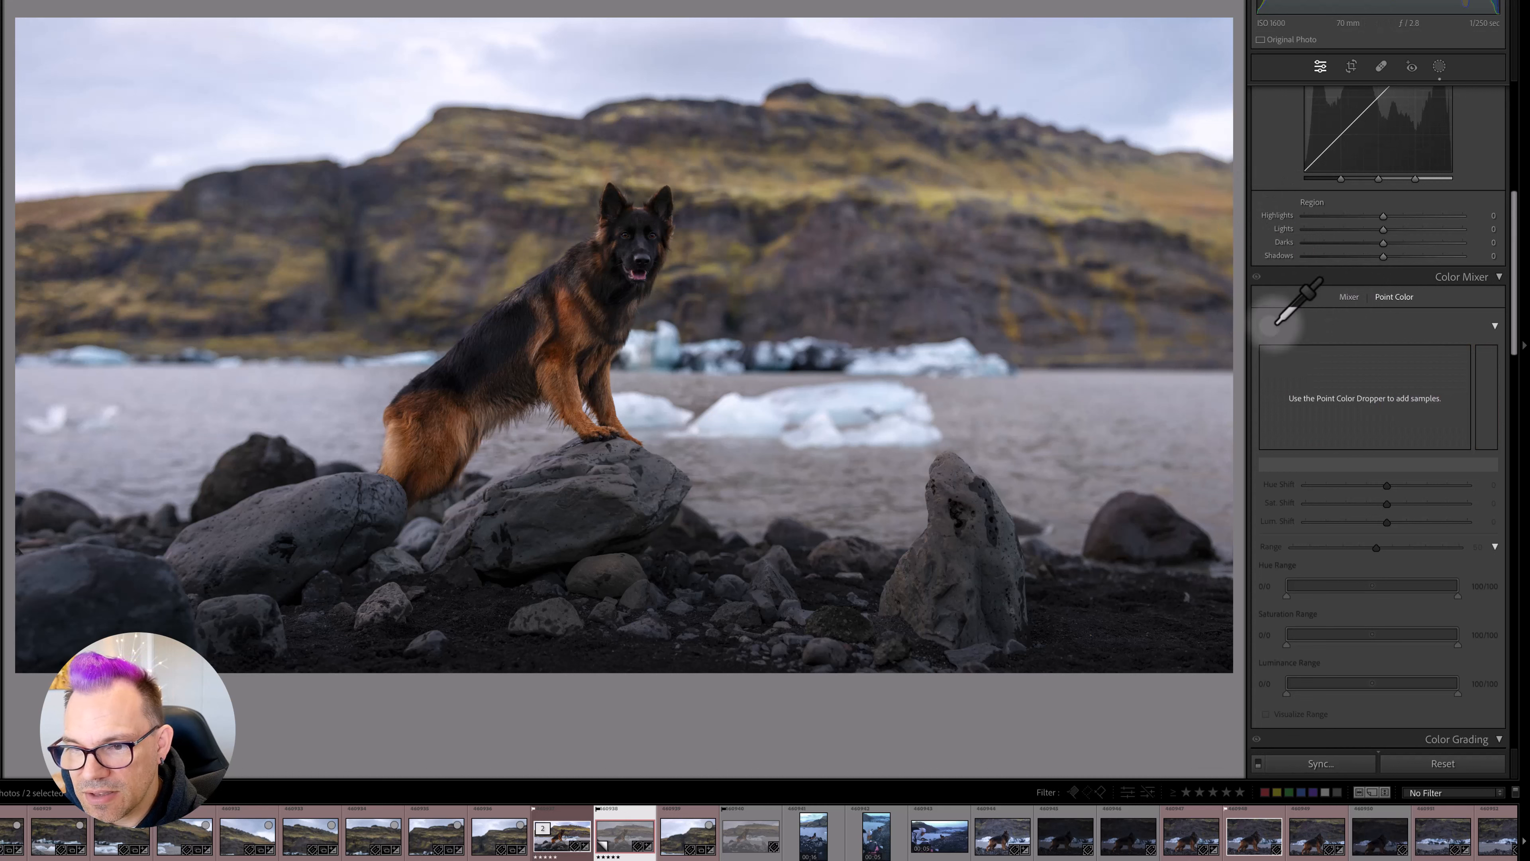
{"action": "left_click", "coordinate": [1184, 208]}
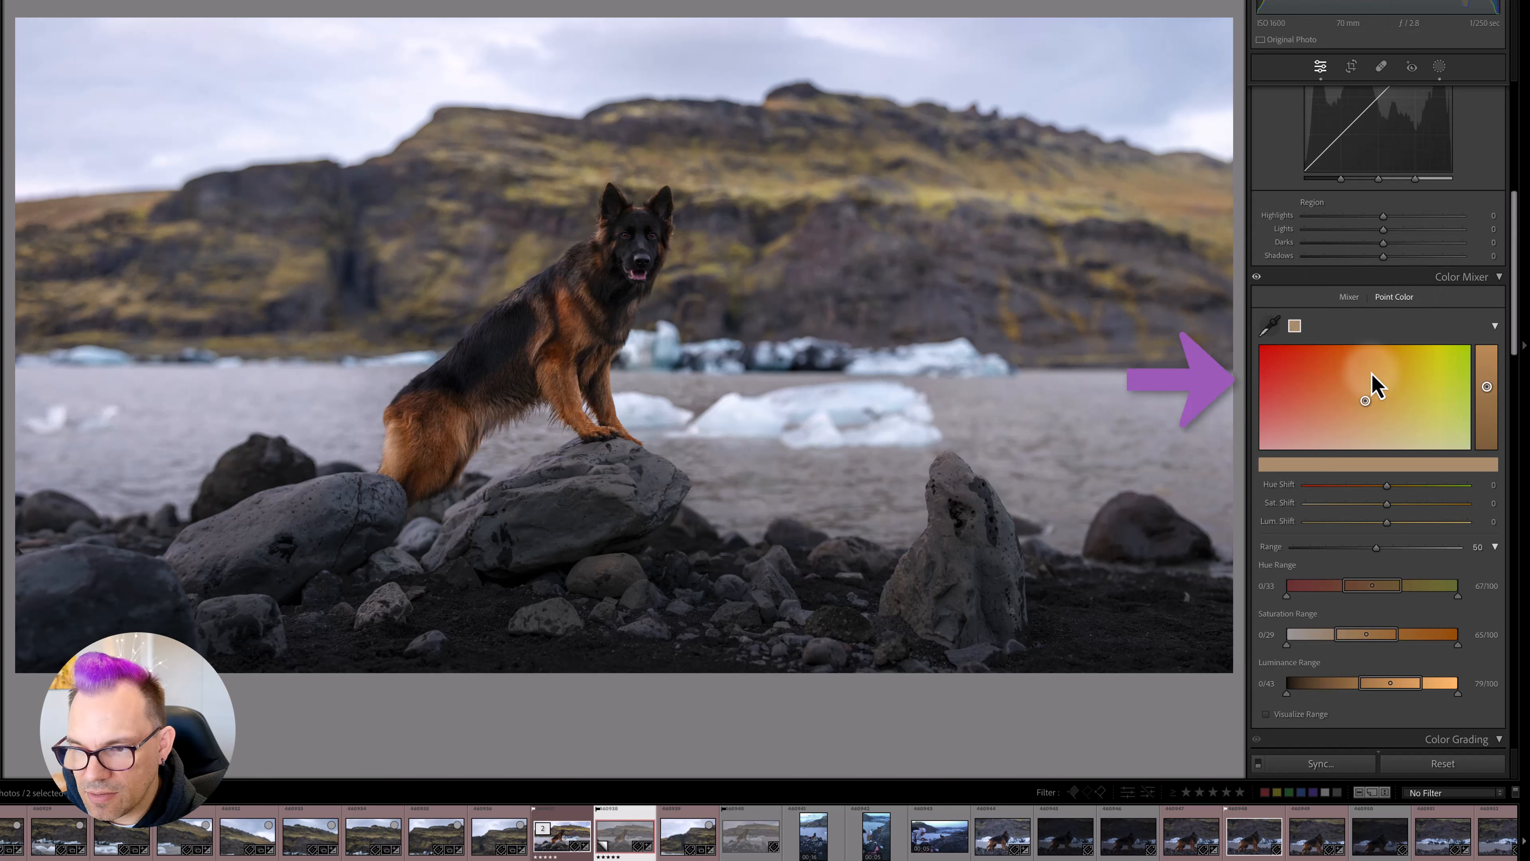
- Try a hue shift of 32 on the sampled tan colour, return it to 0, and test its luminance control
{"action": "scroll", "coordinate": [1369, 410], "scroll_direction": "down", "scroll_amount": 1}
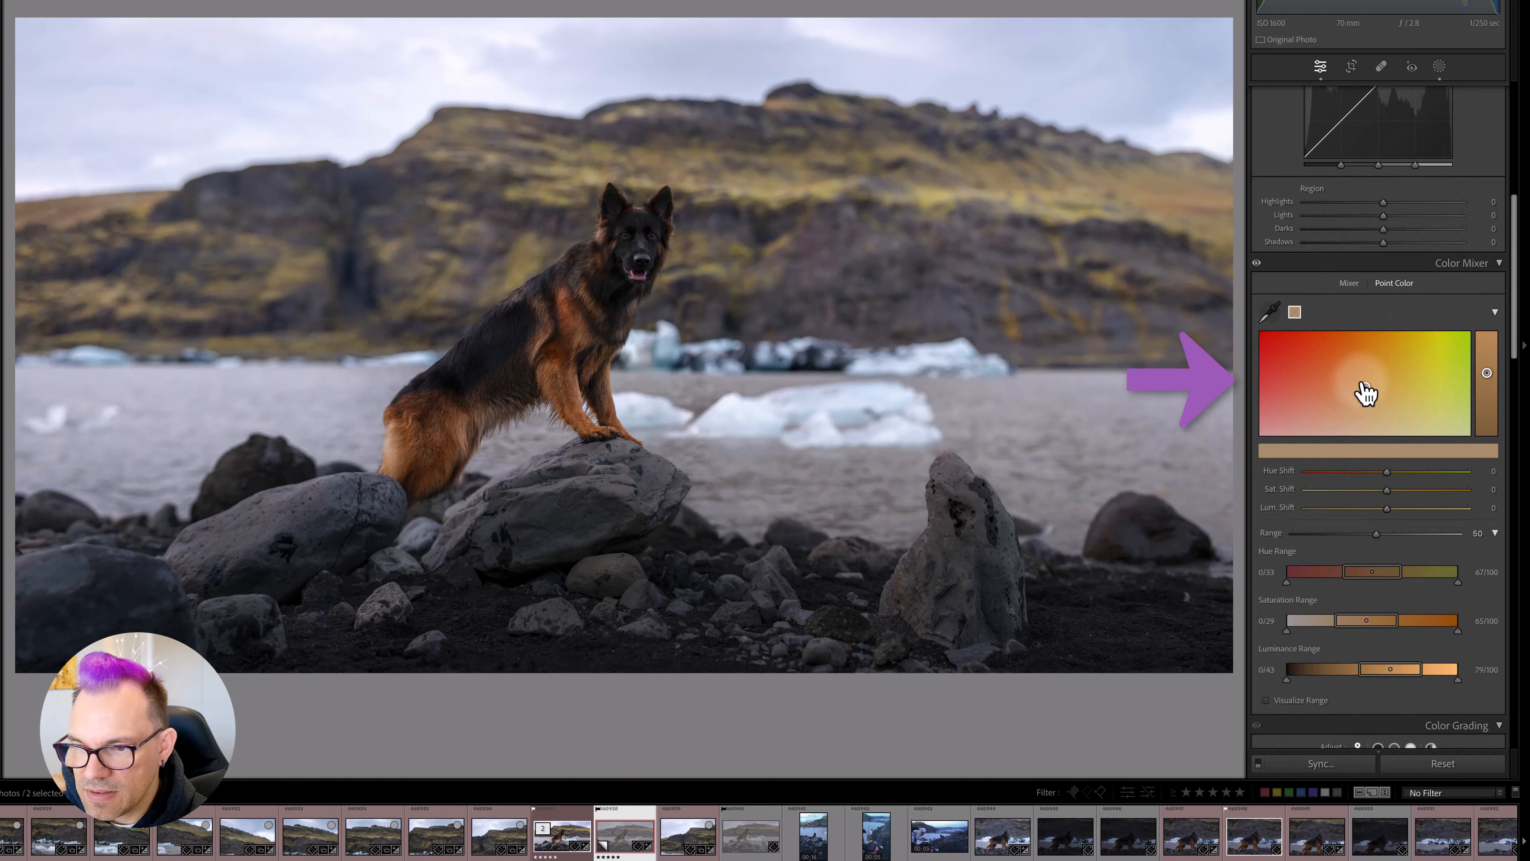
{"action": "left_click_drag", "start_coordinate": [1358, 392], "coordinate": [1409, 389]}
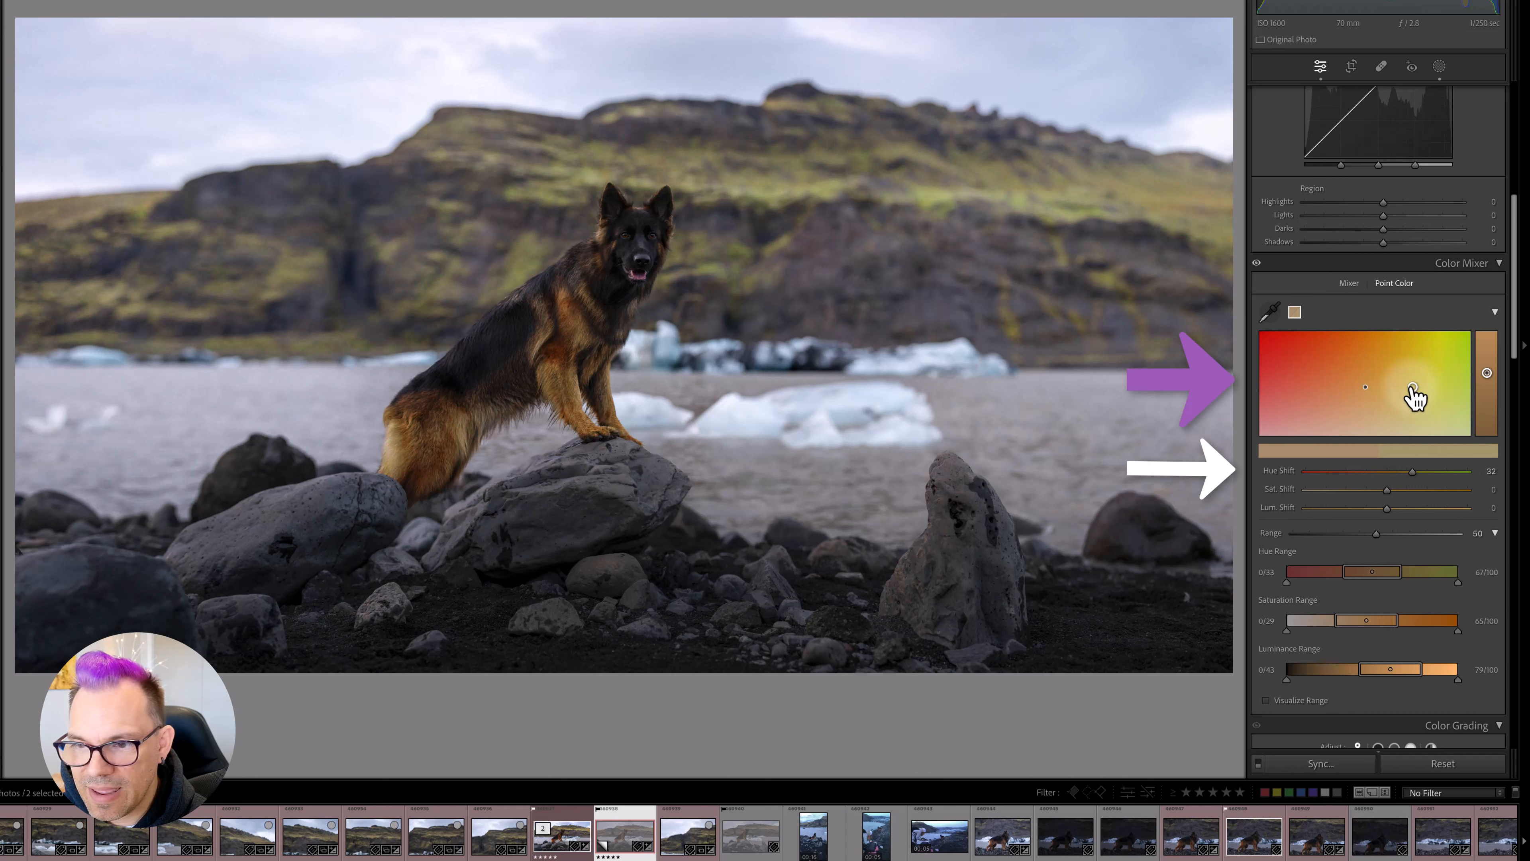
{"action": "left_click_drag", "start_coordinate": [1410, 390], "coordinate": [1367, 395]}
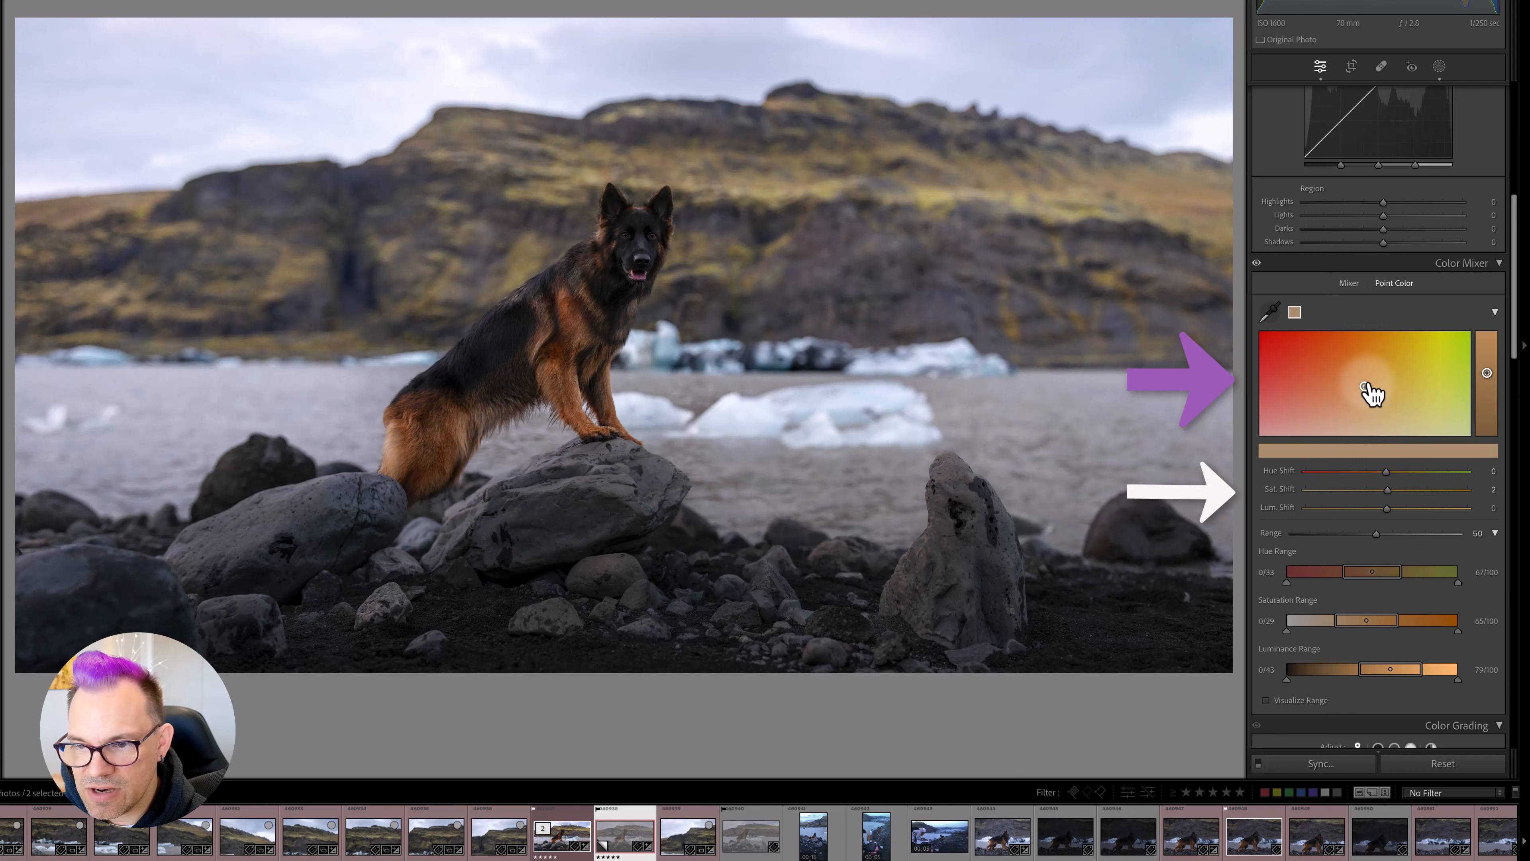
{"action": "left_click_drag", "start_coordinate": [1487, 373], "coordinate": [1487, 386]}
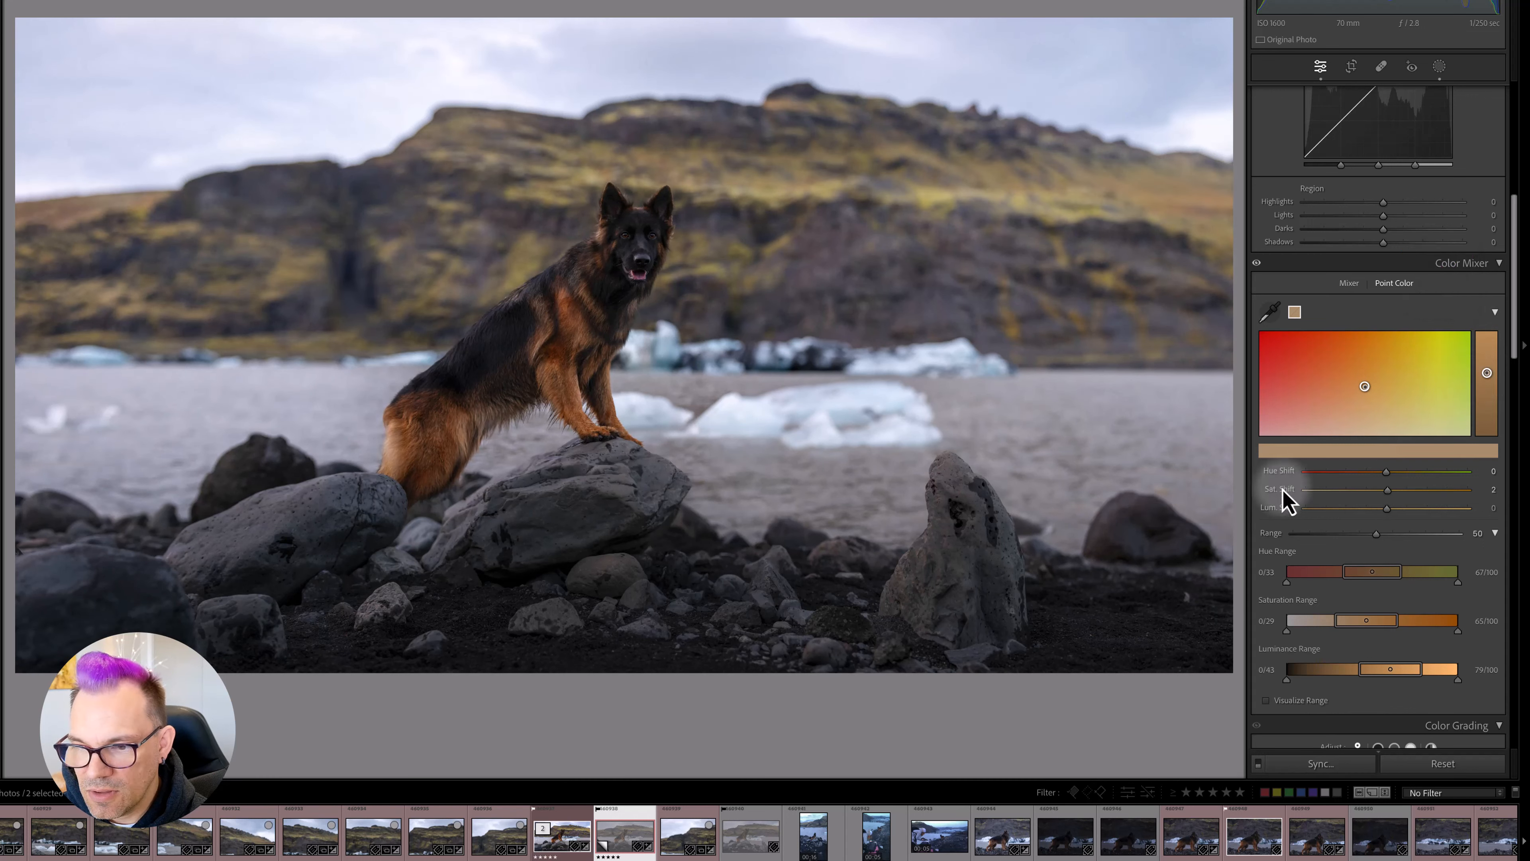
- Set the sampled colour's hue shift to -17 and saturation shift to 9, keeping the luminance shift at 0
{"action": "left_click_drag", "start_coordinate": [1389, 476], "coordinate": [1391, 489]}
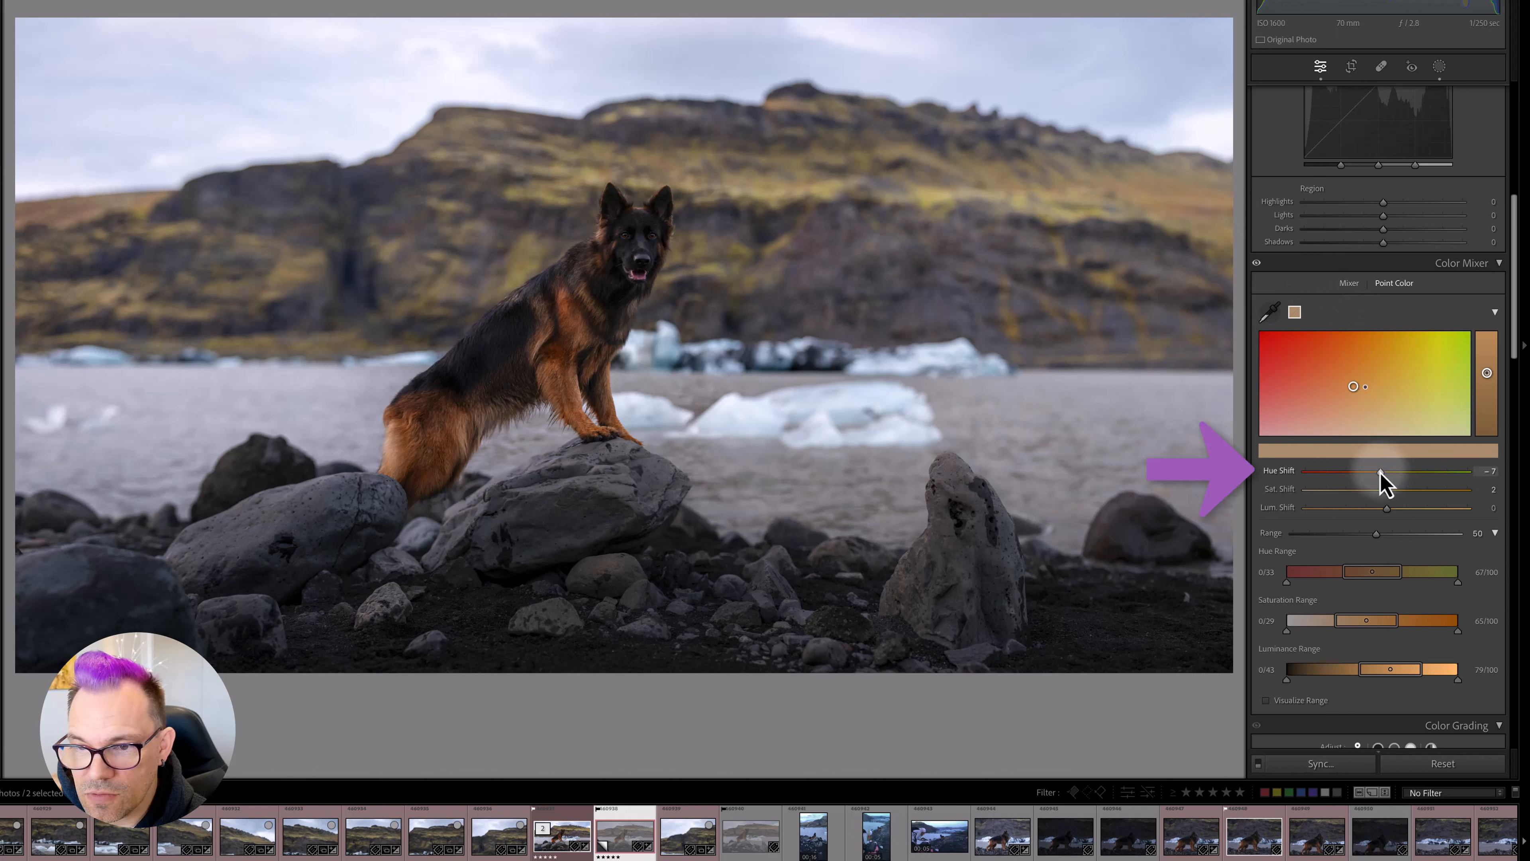
{"action": "left_click_drag", "start_coordinate": [1376, 482], "coordinate": [1373, 482]}
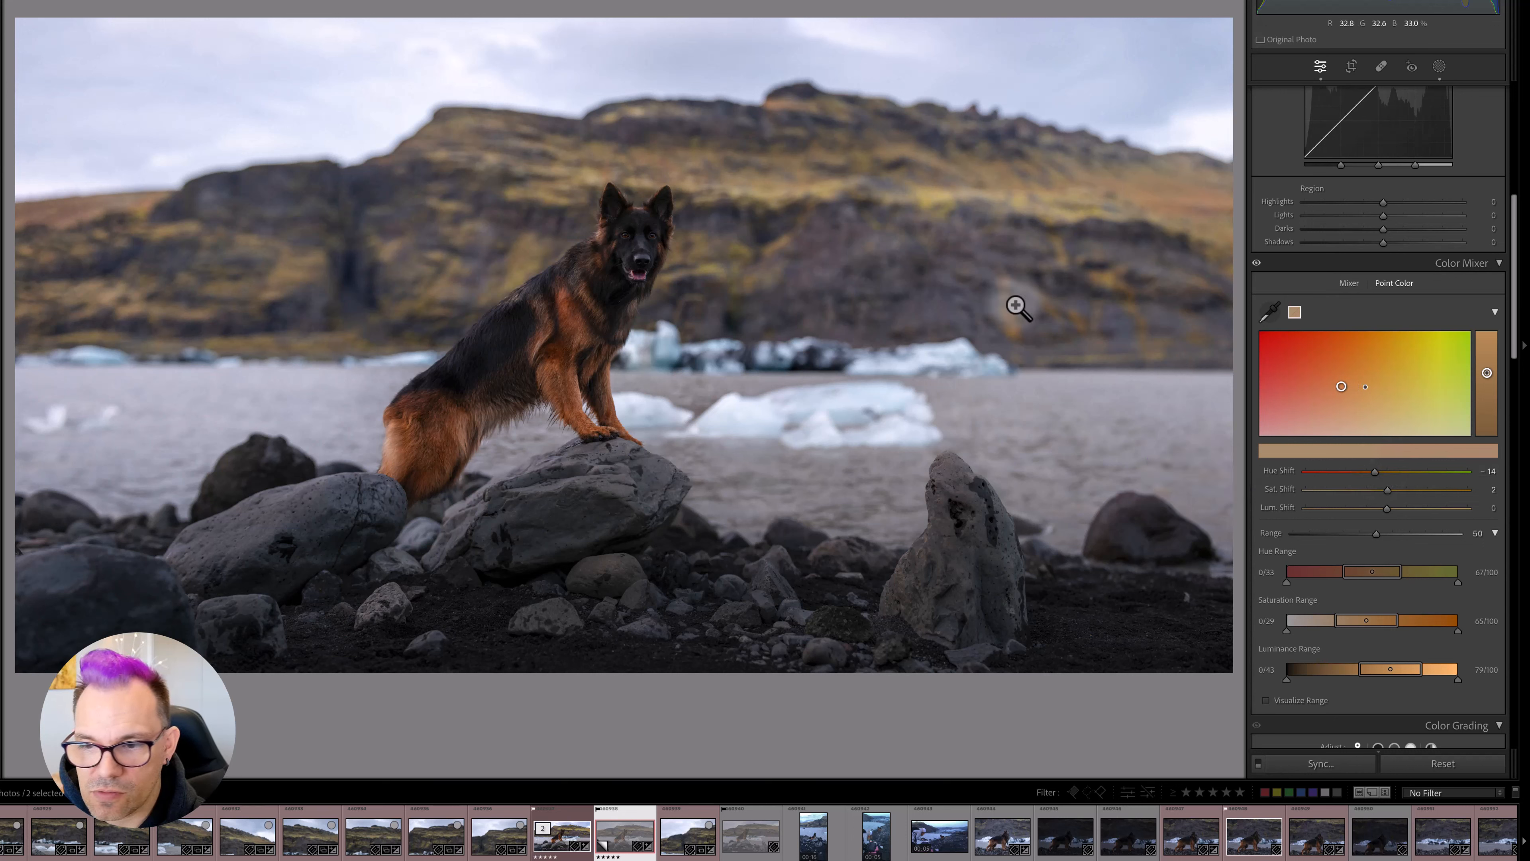
{"action": "left_click_drag", "start_coordinate": [1387, 489], "coordinate": [1391, 508]}
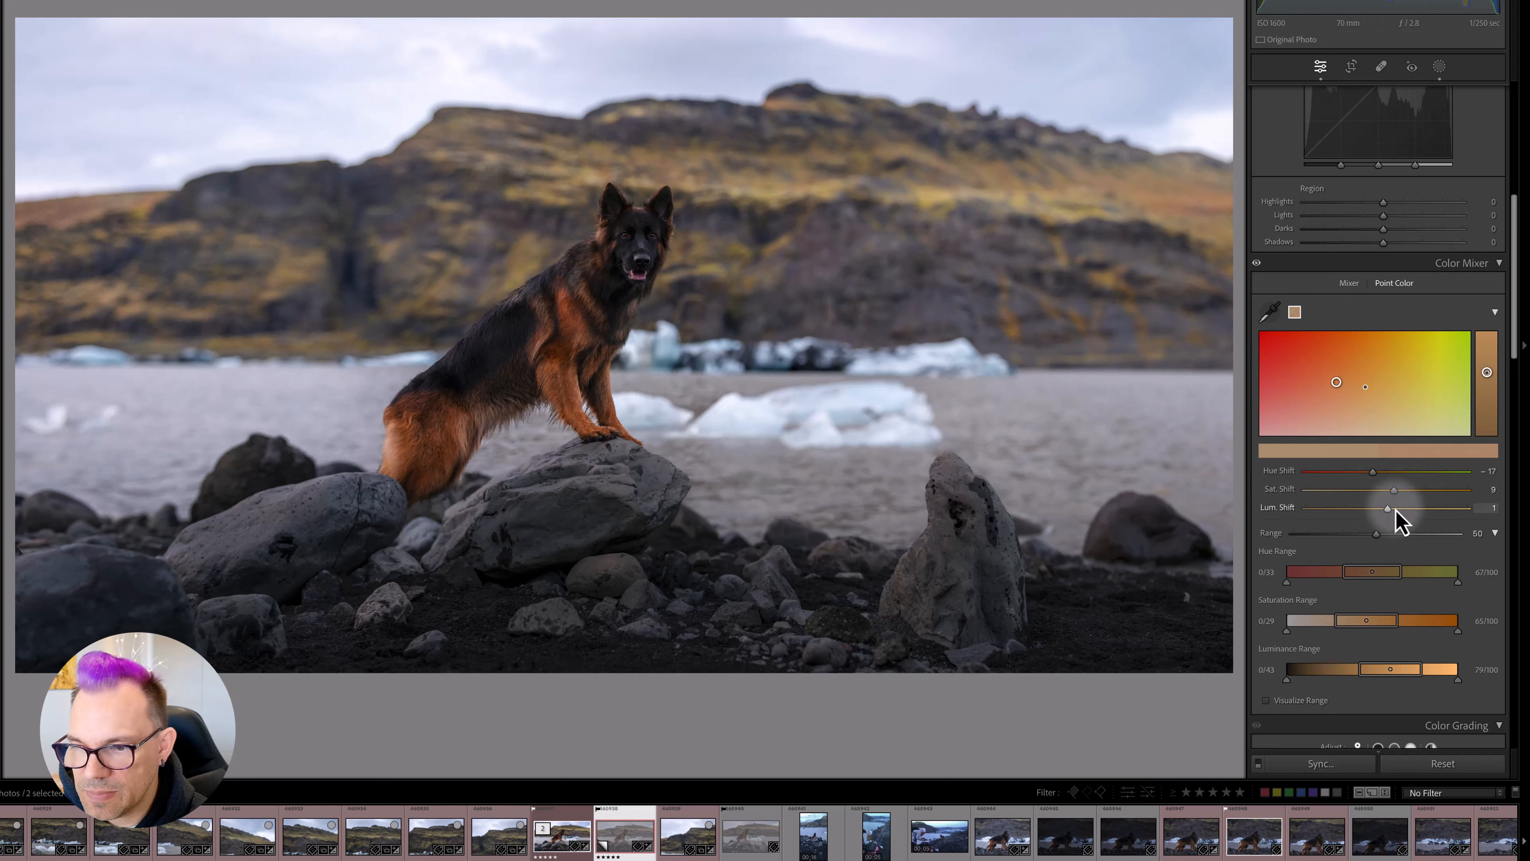
{"action": "double_click", "coordinate": [1388, 511]}
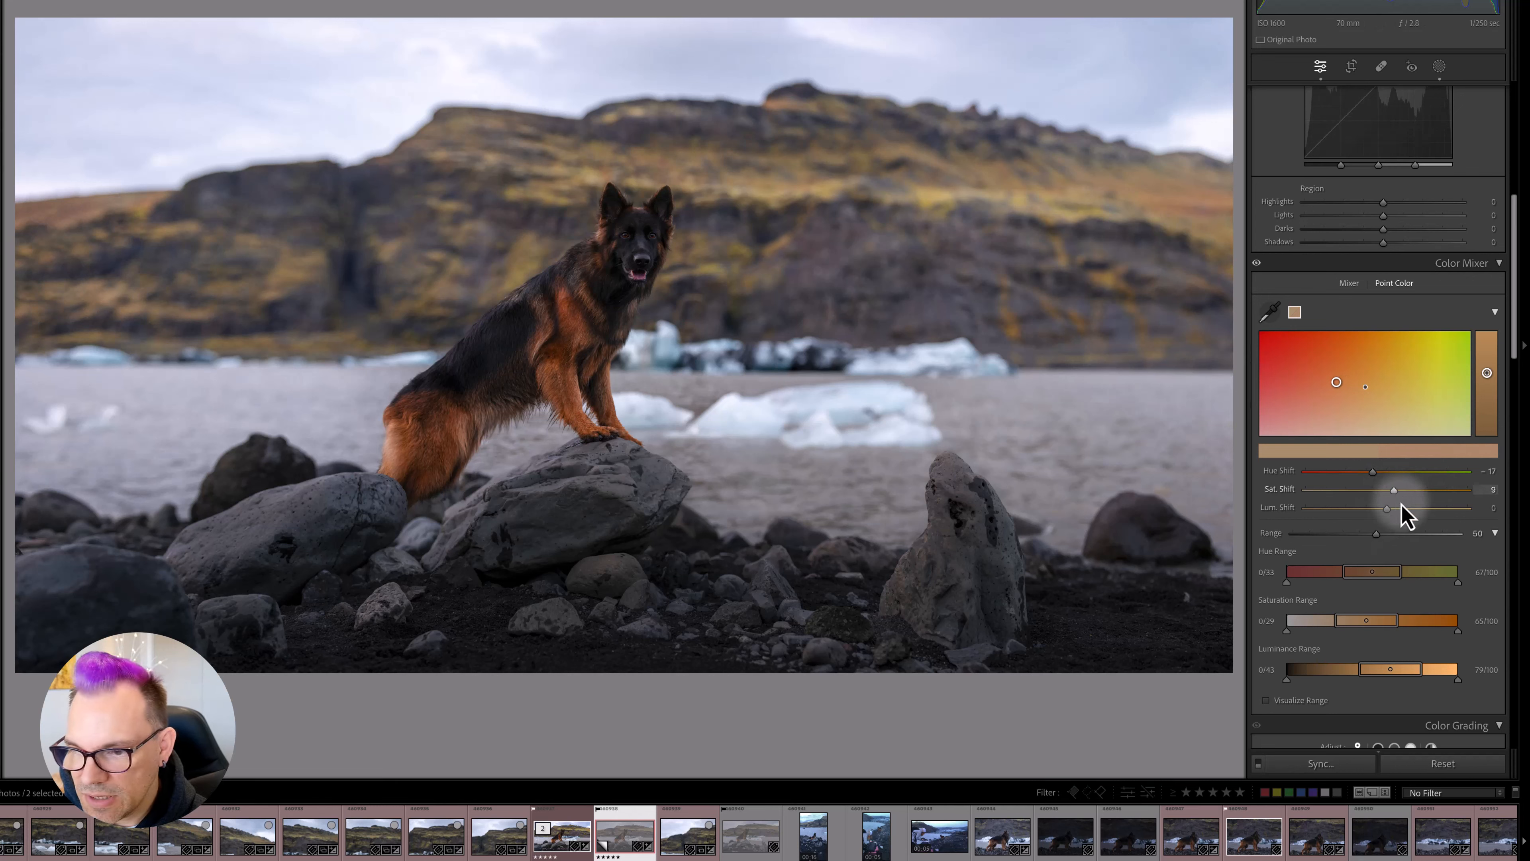
- Test narrower and wider ranges for the sampled colour and set its Range to 100
{"action": "scroll", "coordinate": [1402, 505], "scroll_direction": "down", "scroll_amount": 2}
{"action": "left_click_drag", "start_coordinate": [1376, 491], "coordinate": [1381, 493]}
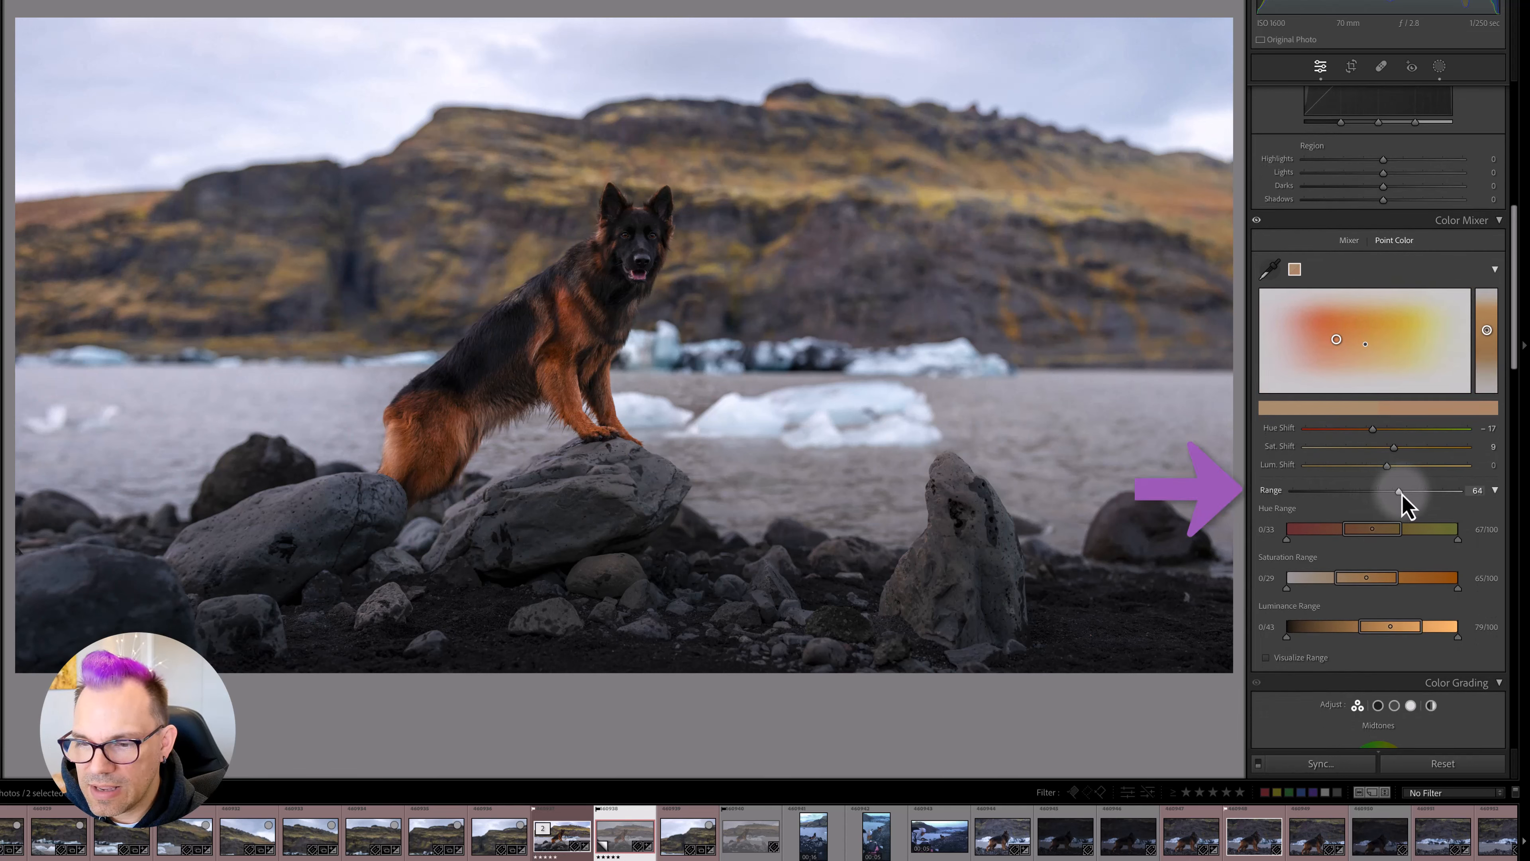
{"action": "mouse_move", "coordinate": [1368, 495]}
{"action": "left_mouse_down"}
{"action": "mouse_move", "coordinate": [1337, 494]}
{"action": "mouse_move", "coordinate": [1356, 505]}
{"action": "left_mouse_up"}
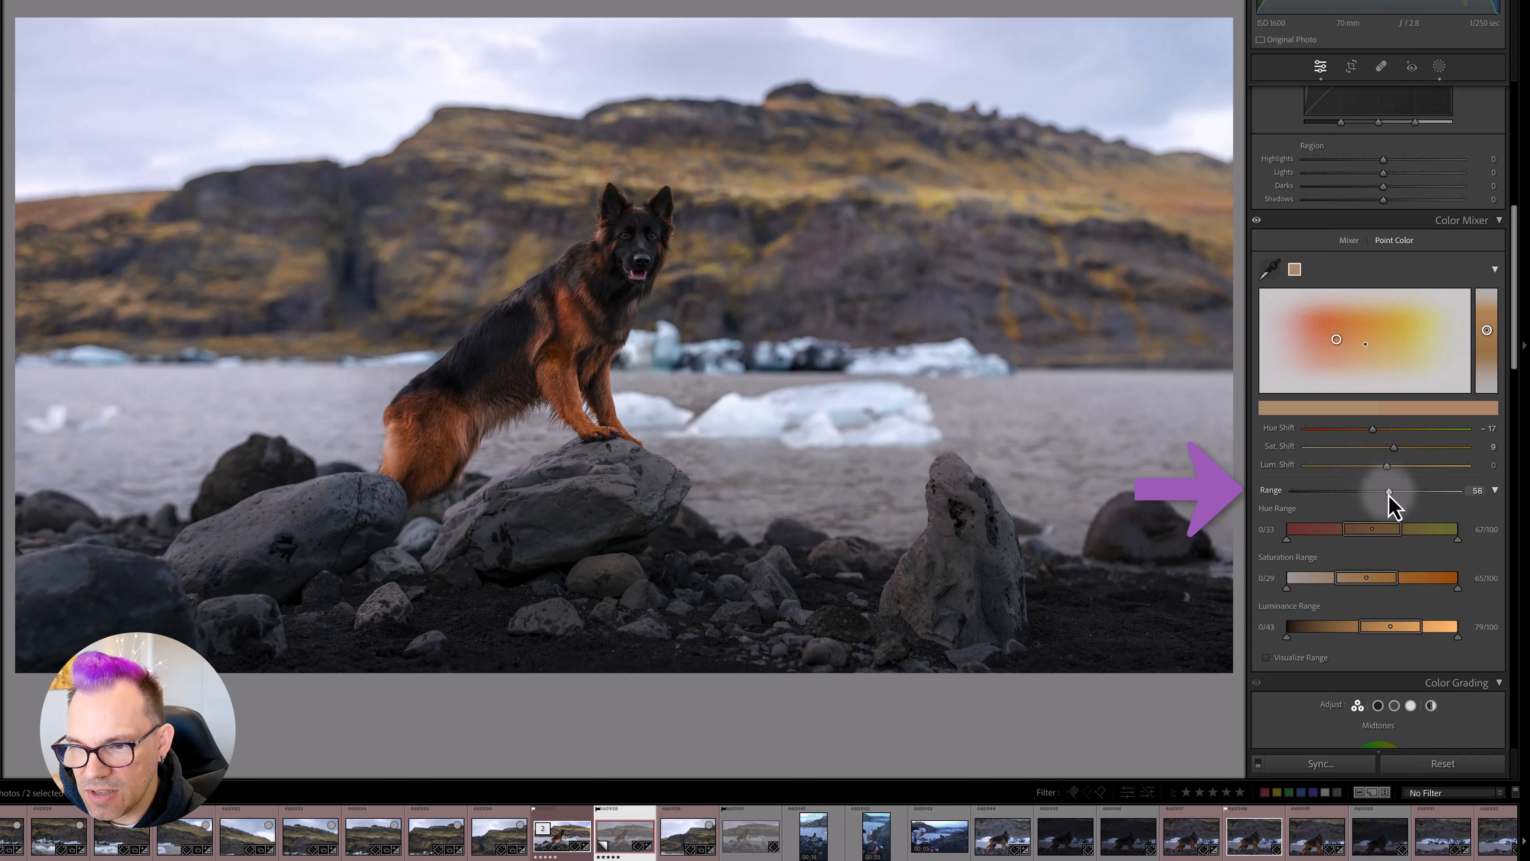
{"action": "left_click_drag", "start_coordinate": [1393, 506], "coordinate": [1479, 498]}
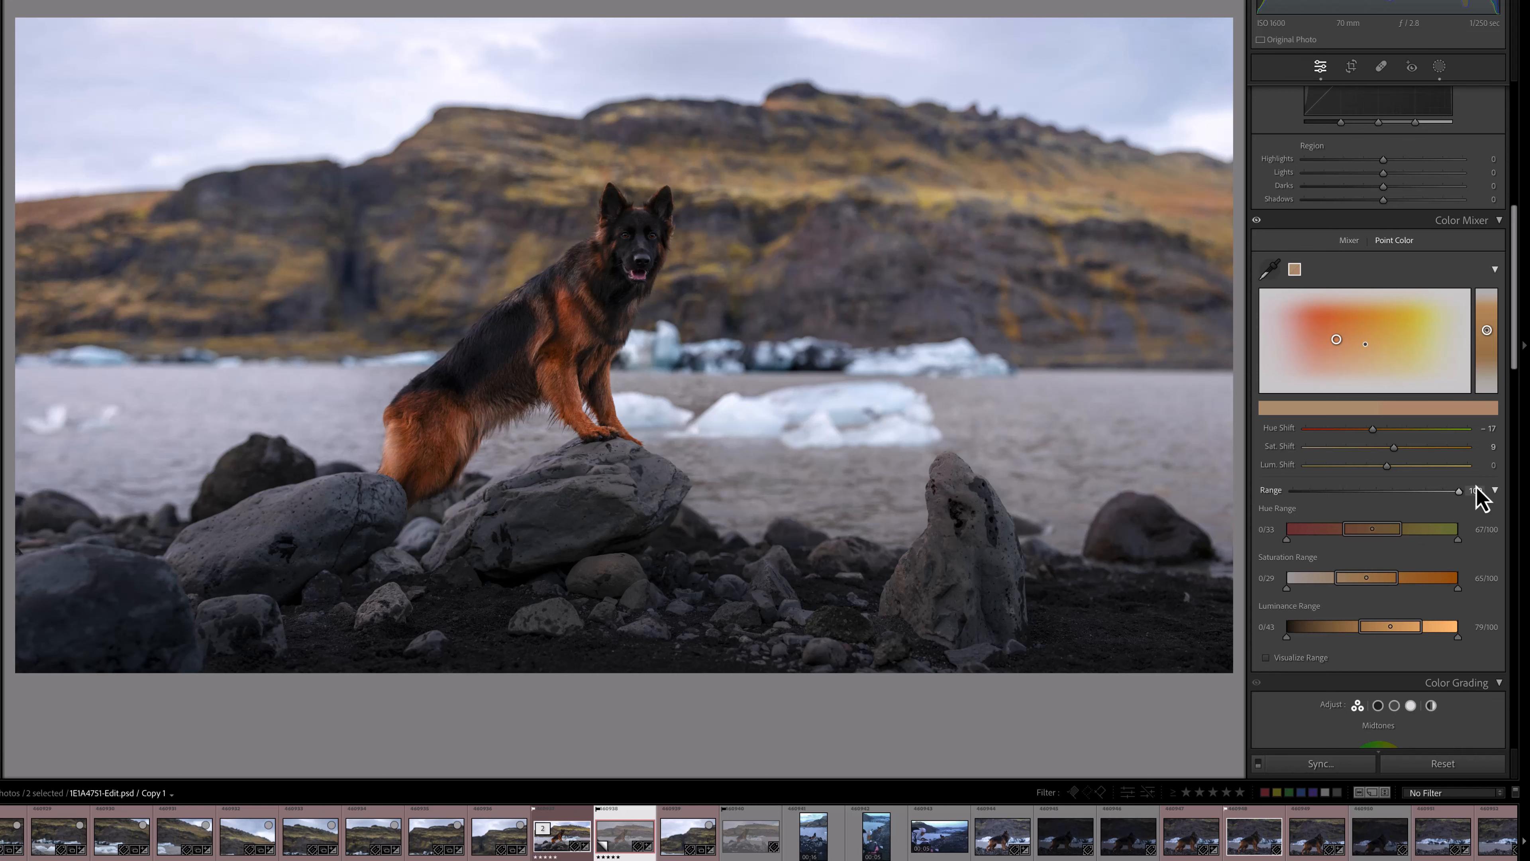
- Adjust the sampled colour's Hue Range to 25/48 at the lower end and 100/100 at the upper end
{"action": "scroll", "coordinate": [1357, 482], "scroll_direction": "down", "scroll_amount": 2}
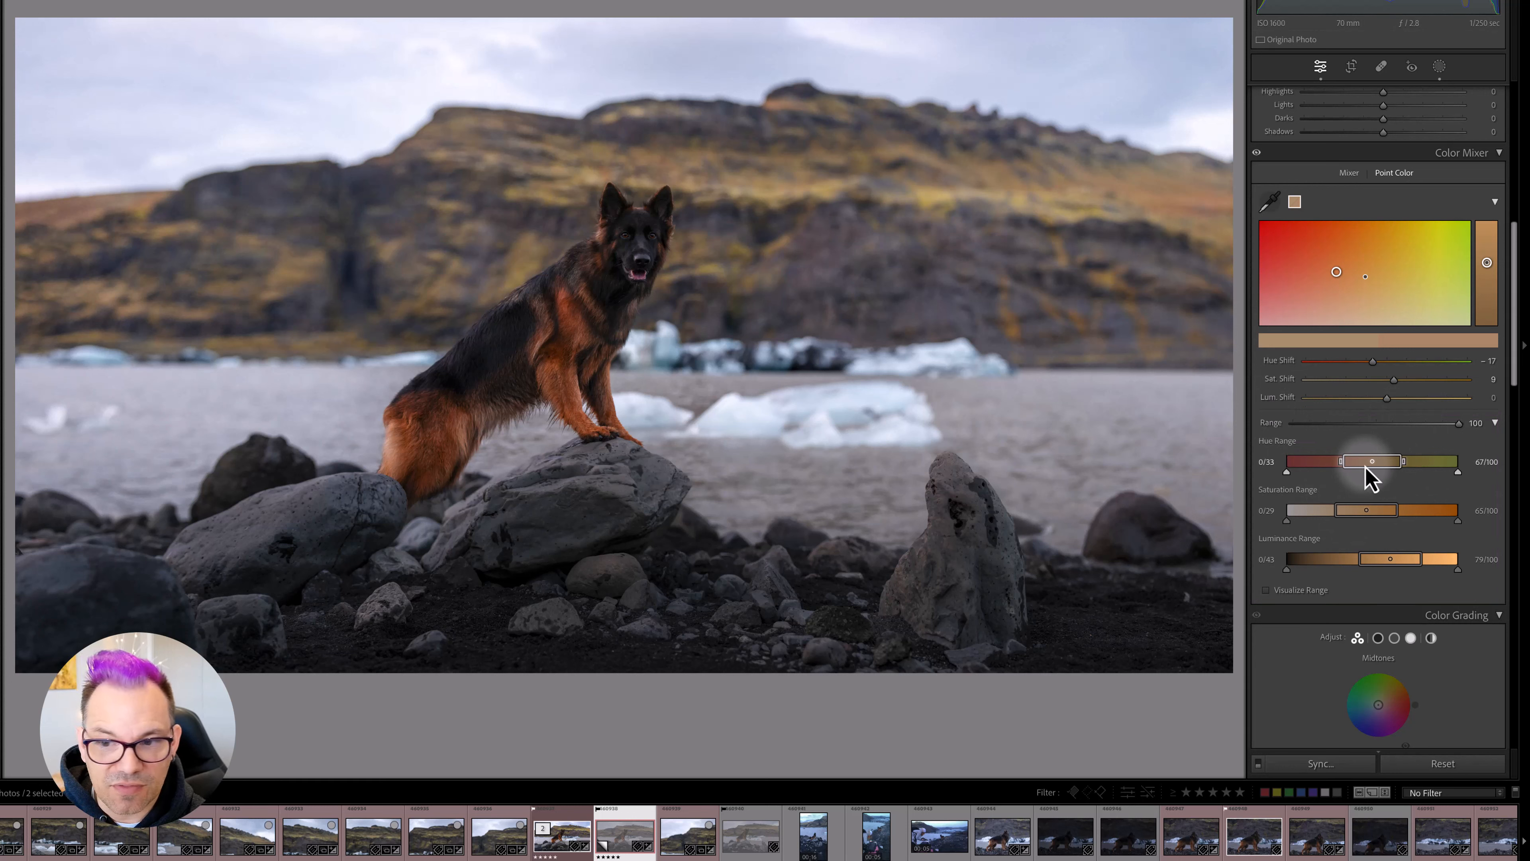
{"action": "mouse_move", "coordinate": [1385, 463]}
{"action": "left_mouse_down"}
{"action": "mouse_move", "coordinate": [1419, 473]}
{"action": "mouse_move", "coordinate": [1366, 473]}
{"action": "left_mouse_up"}
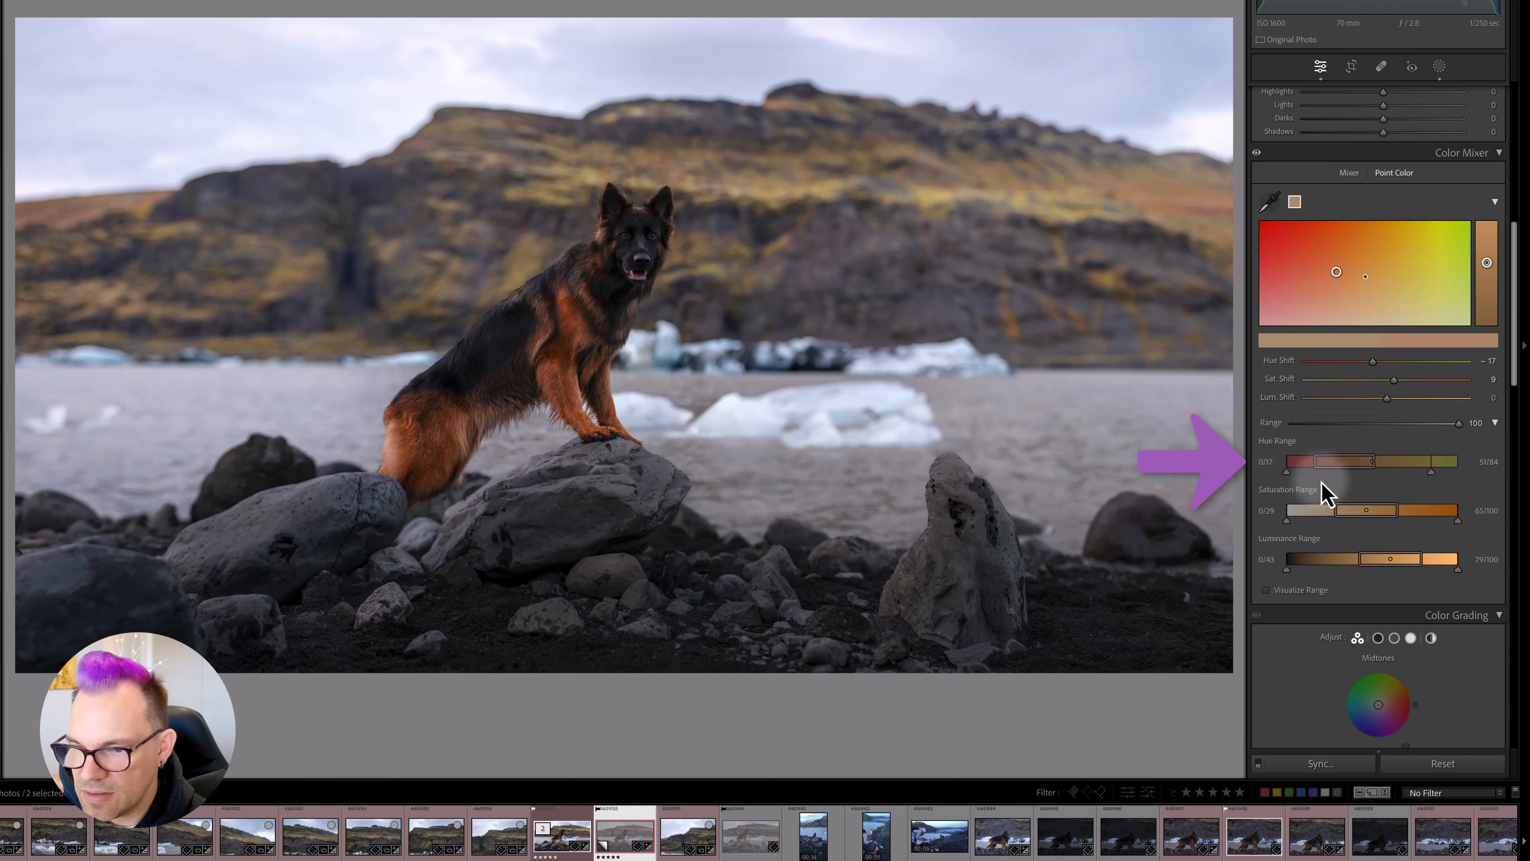
{"action": "left_click_drag", "start_coordinate": [1329, 474], "coordinate": [1369, 477]}
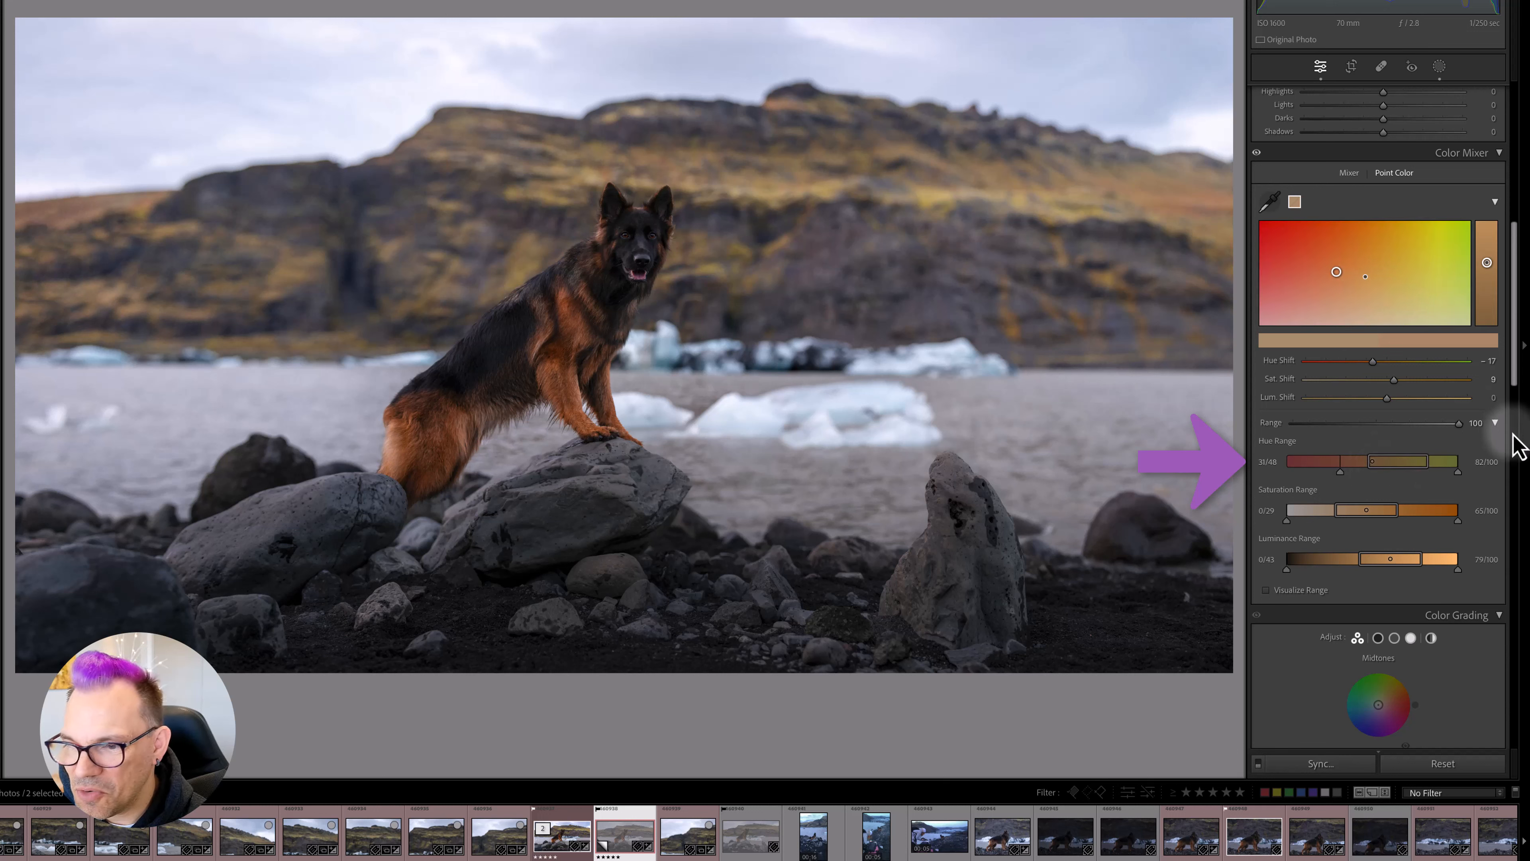
{"action": "left_click_drag", "start_coordinate": [1430, 464], "coordinate": [1471, 474]}
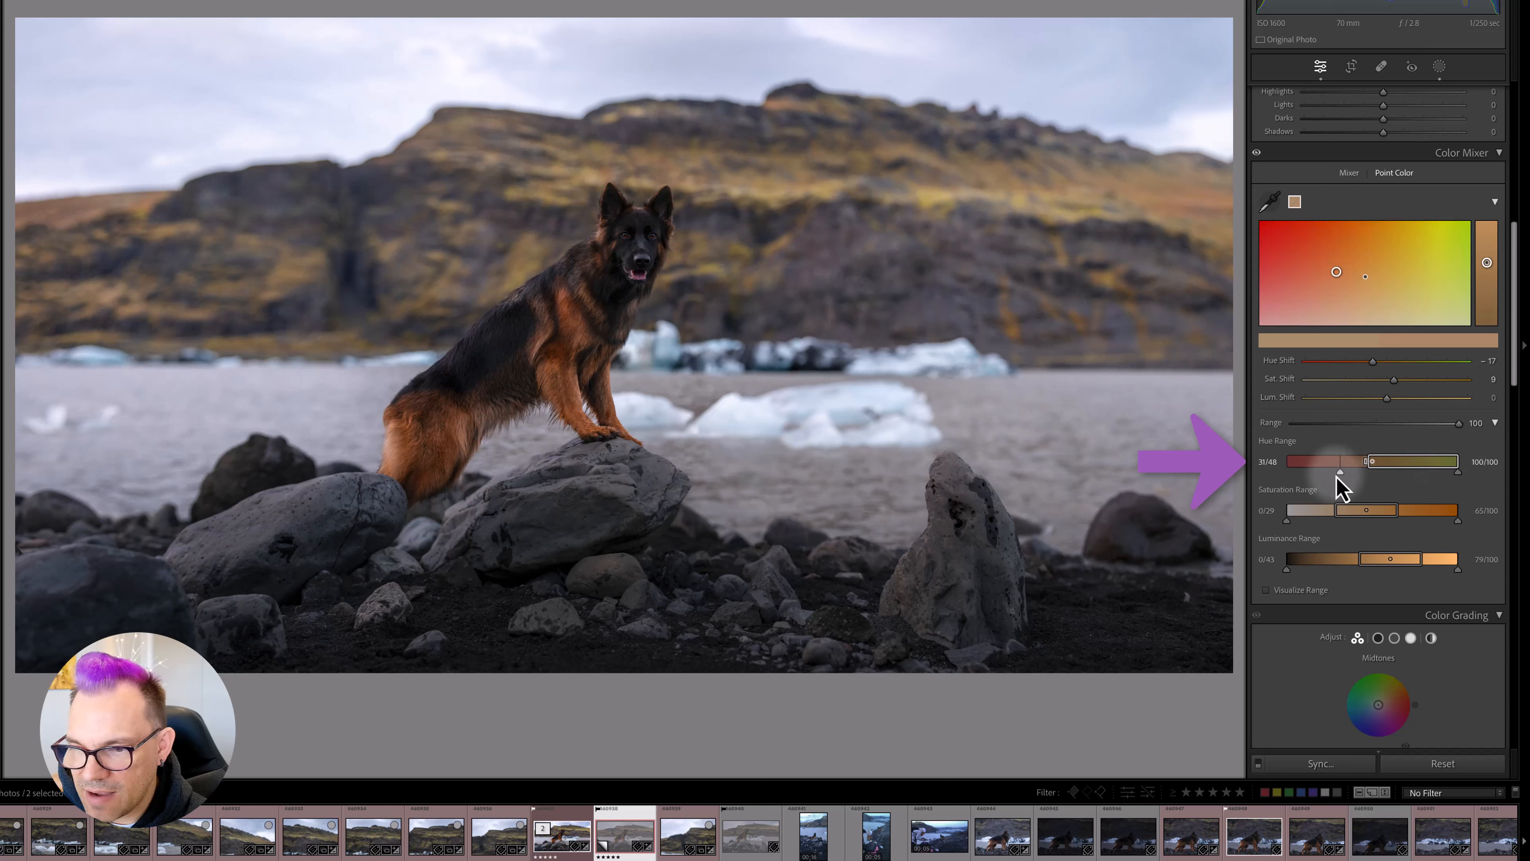
{"action": "mouse_move", "coordinate": [1340, 474]}
{"action": "left_mouse_down"}
{"action": "mouse_move", "coordinate": [1314, 473]}
{"action": "mouse_move", "coordinate": [1343, 474]}
{"action": "left_mouse_up"}
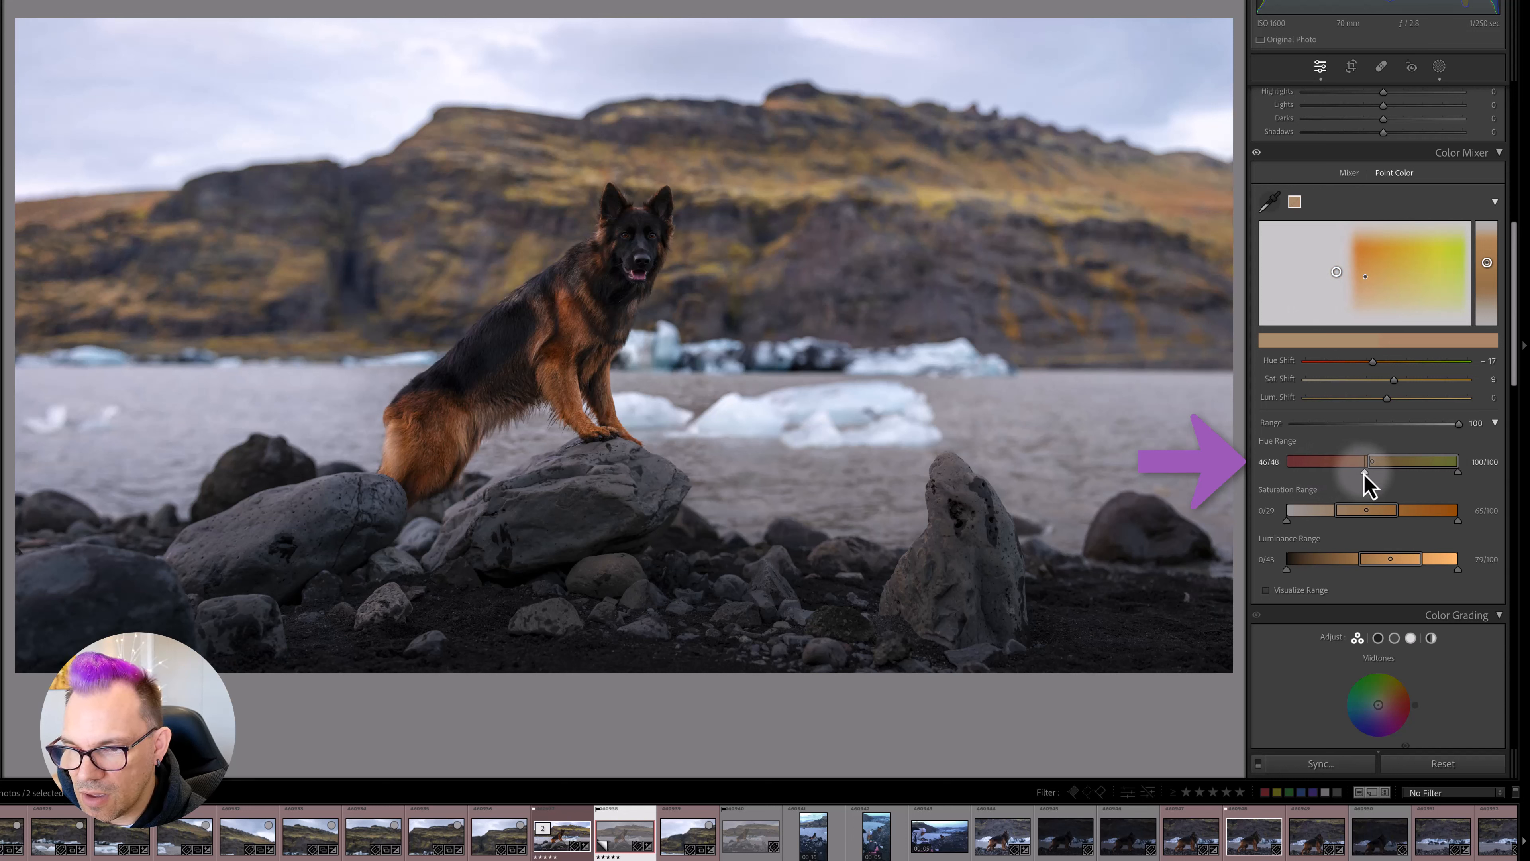
{"action": "left_click_drag", "start_coordinate": [1367, 473], "coordinate": [1353, 473]}
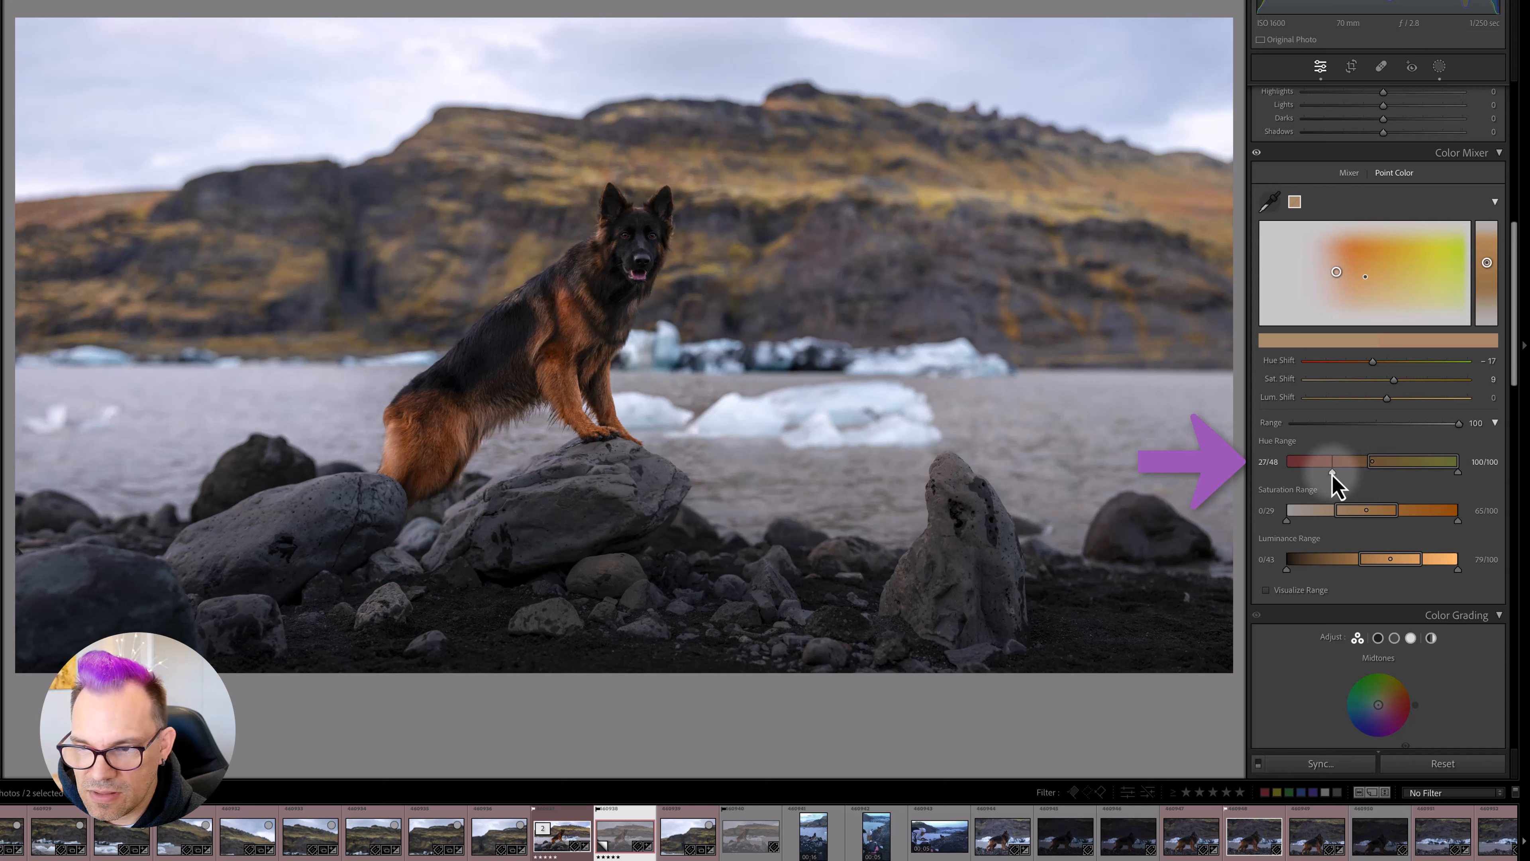
{"action": "left_click_drag", "start_coordinate": [1330, 475], "coordinate": [1330, 474]}
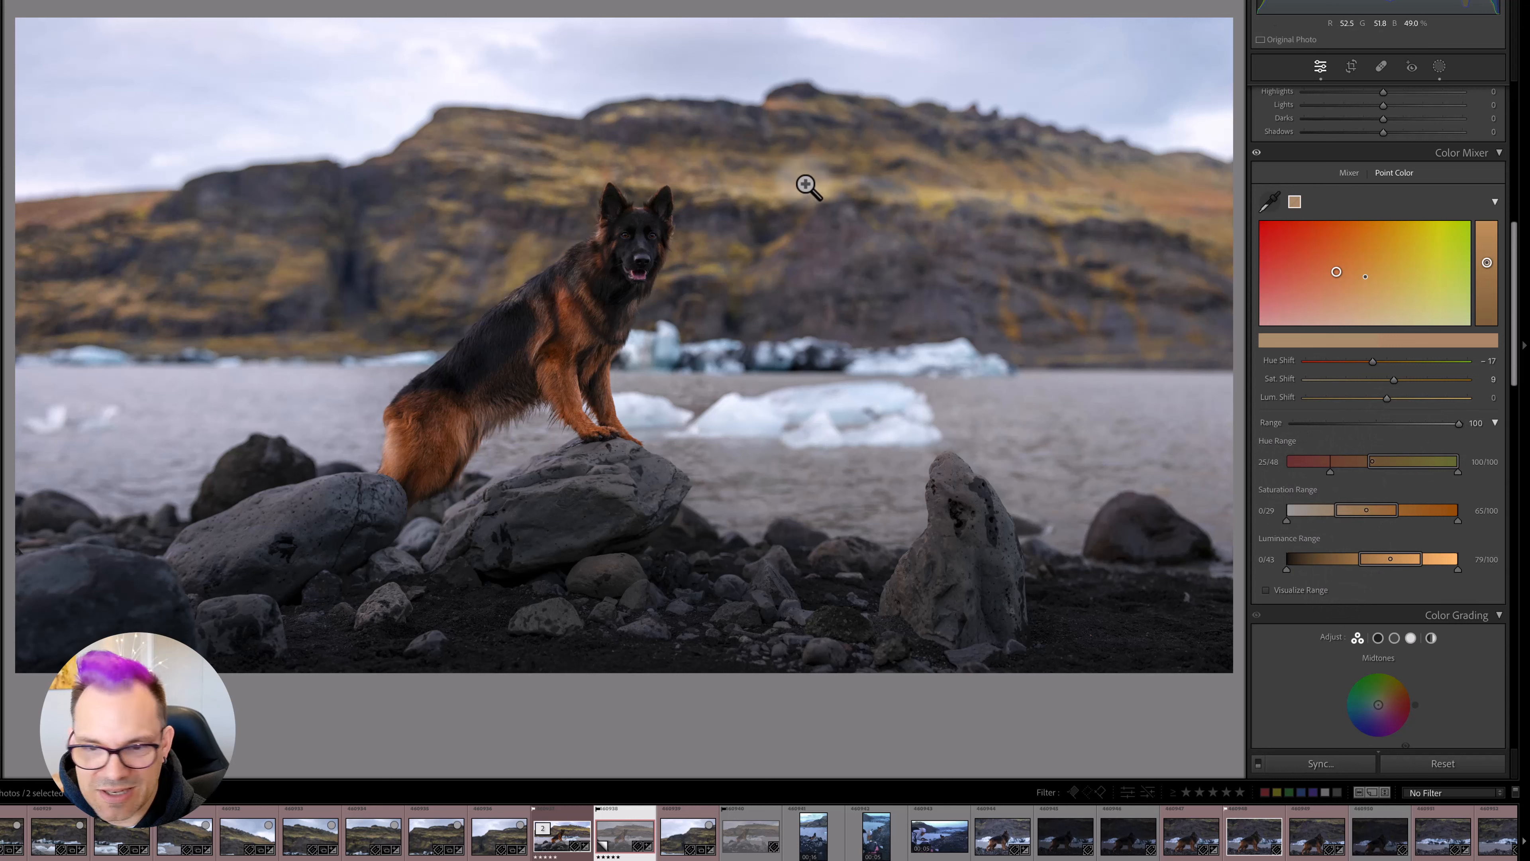
- Set the sampled colour's Saturation Range to 0/0 at the lower end and 65/82 at the upper end
{"action": "left_click_drag", "start_coordinate": [1333, 512], "coordinate": [1267, 513]}
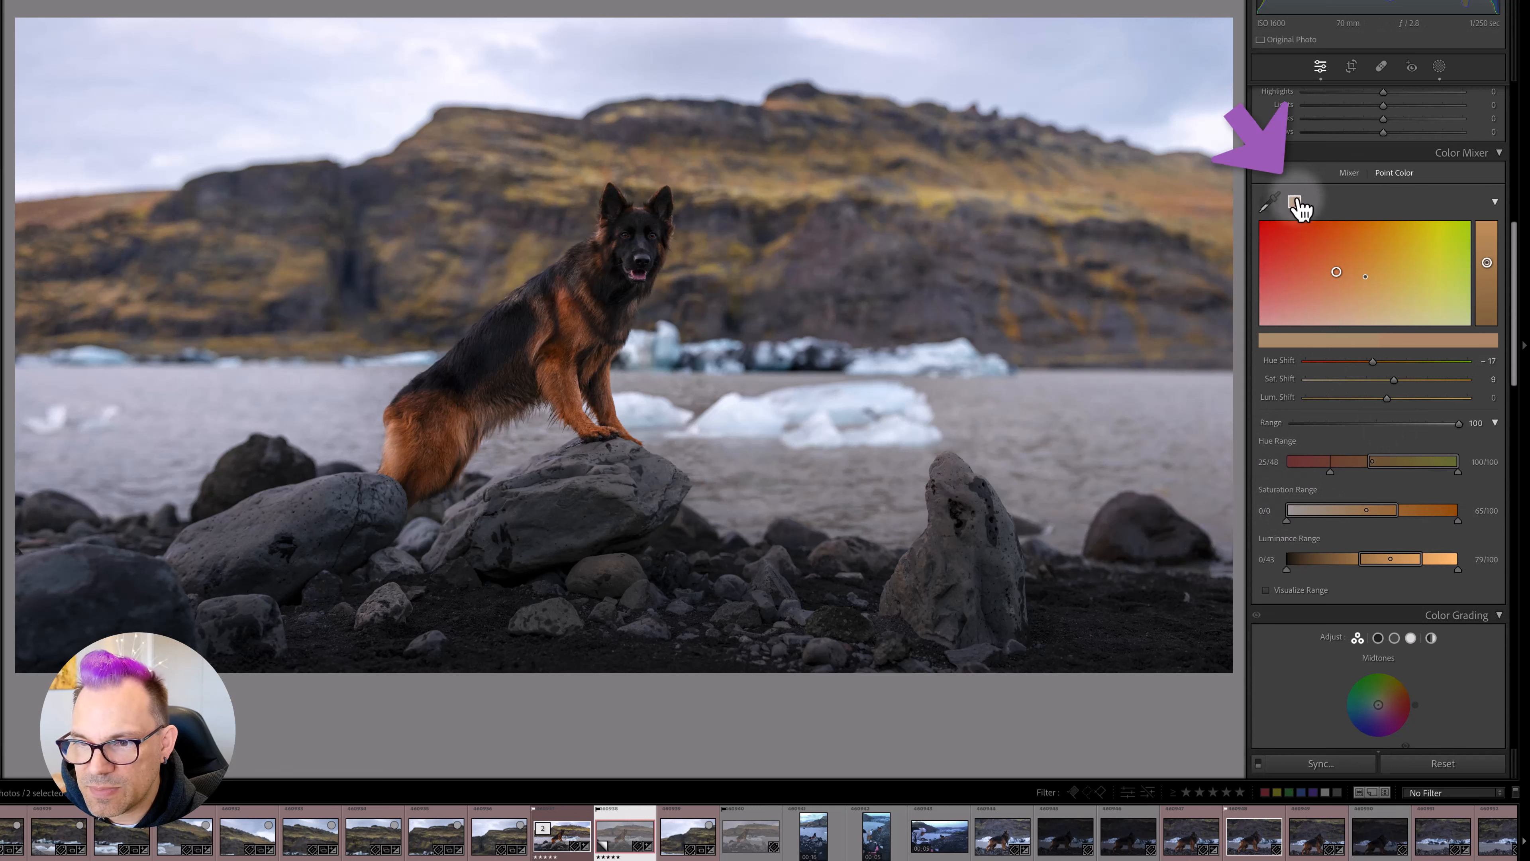
{"action": "left_click_drag", "start_coordinate": [1459, 521], "coordinate": [1441, 523]}
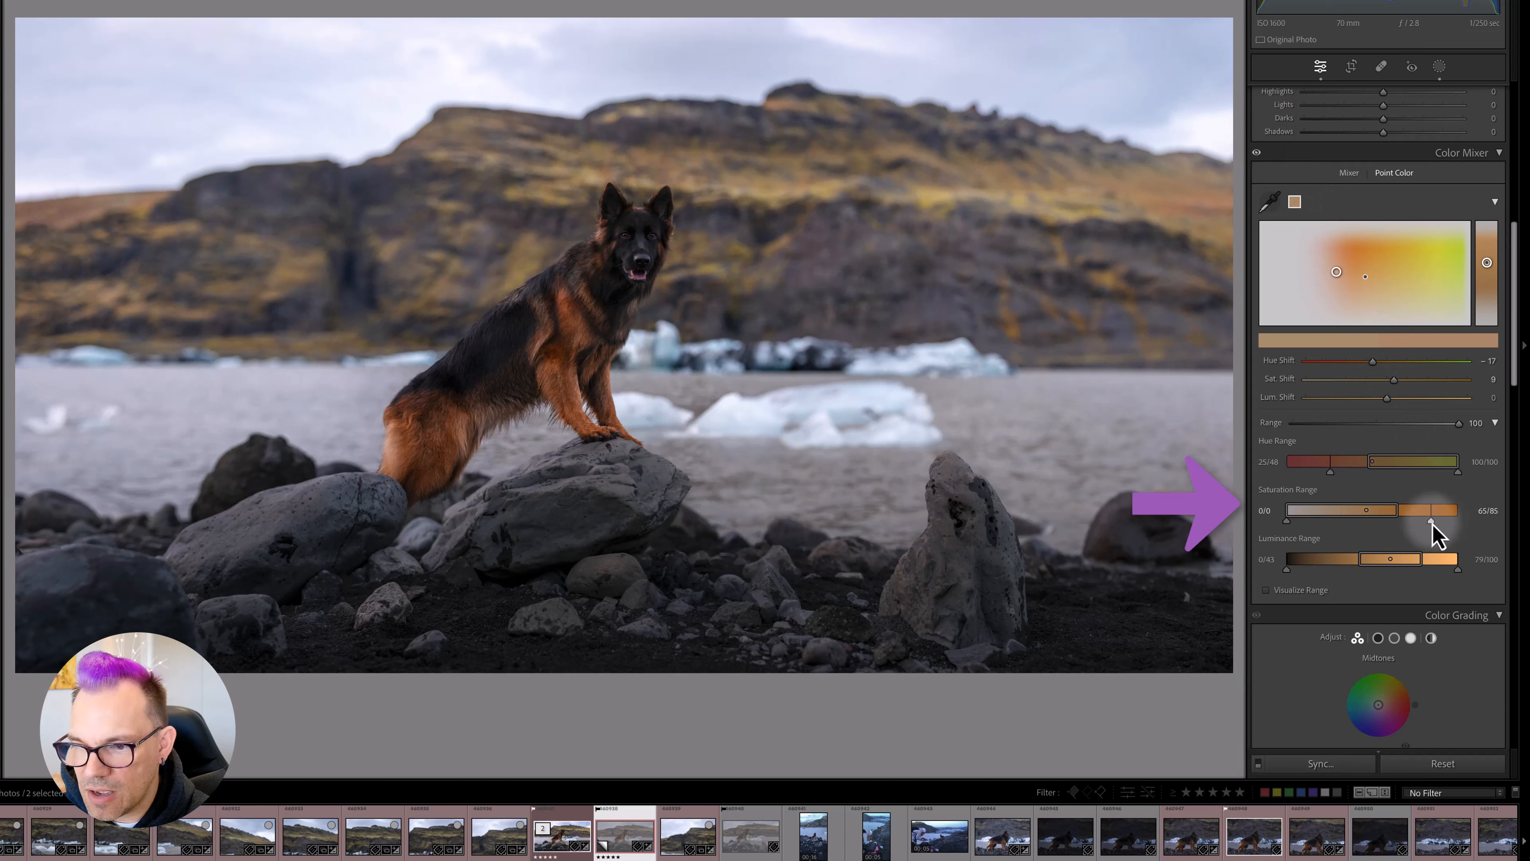
{"action": "left_click_drag", "start_coordinate": [1433, 523], "coordinate": [1428, 523]}
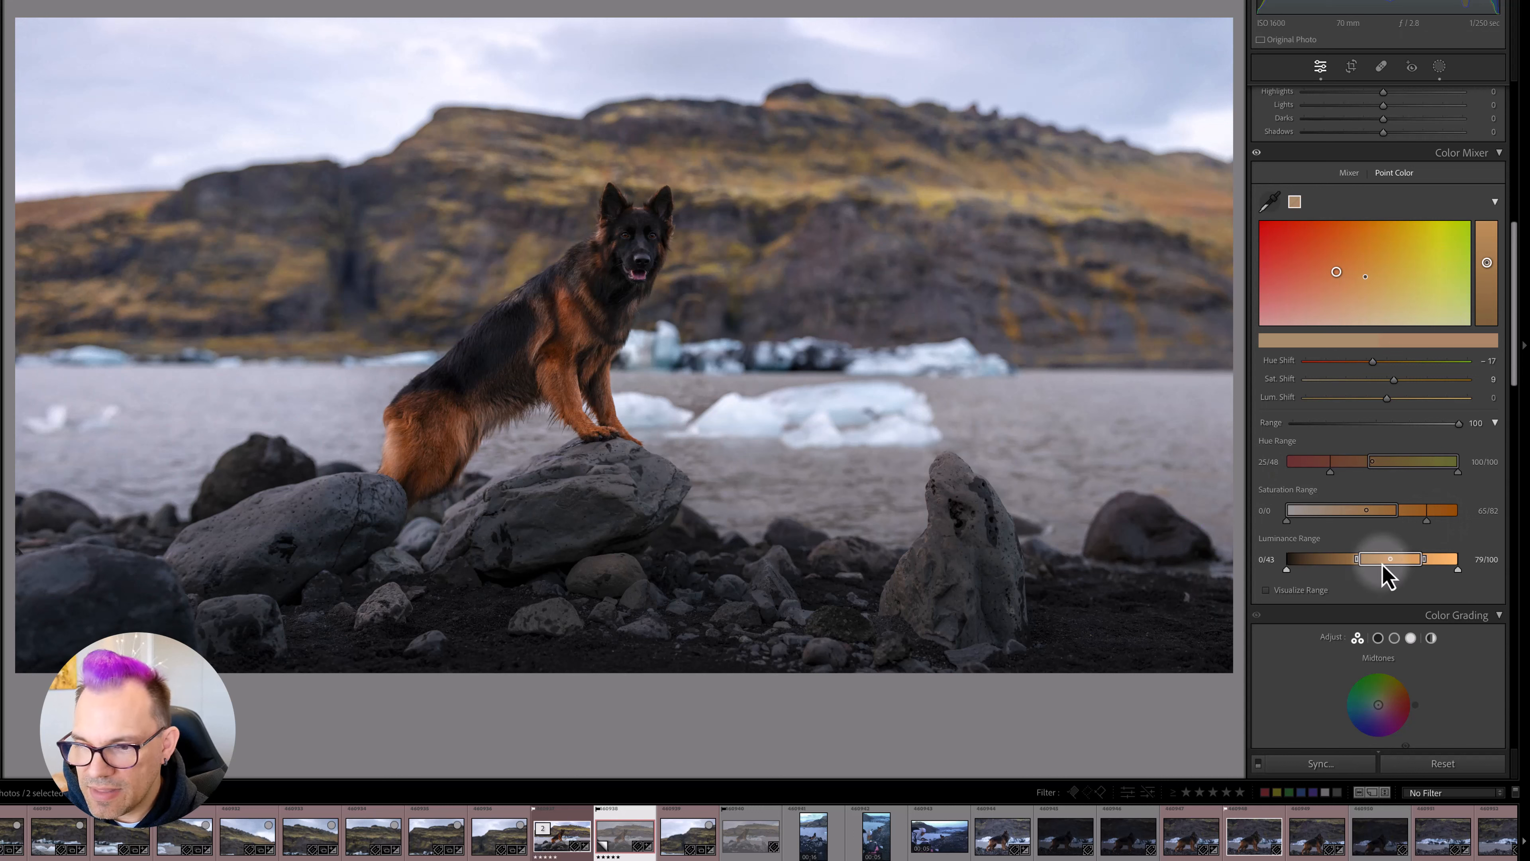
- Set the sampled colour's Luminance Range to 16/38 at the lower end and 100/100 at the upper end
{"action": "mouse_move", "coordinate": [1374, 560]}
{"action": "left_mouse_down"}
{"action": "mouse_move", "coordinate": [1360, 562]}
{"action": "mouse_move", "coordinate": [1388, 562]}
{"action": "mouse_move", "coordinate": [1357, 561]}
{"action": "left_mouse_up"}
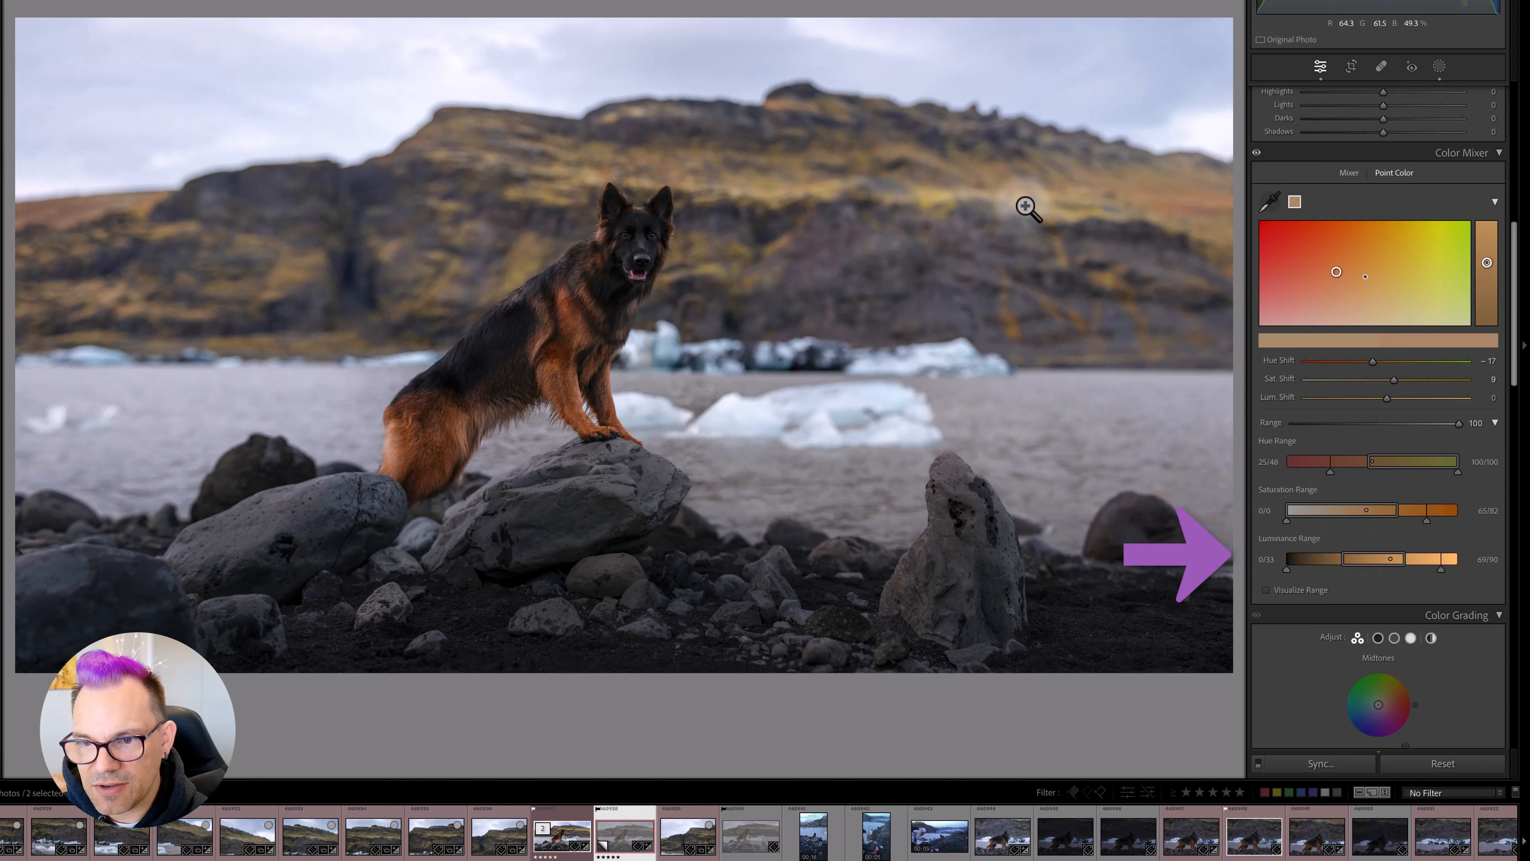
{"action": "left_click_drag", "start_coordinate": [1407, 564], "coordinate": [1474, 566]}
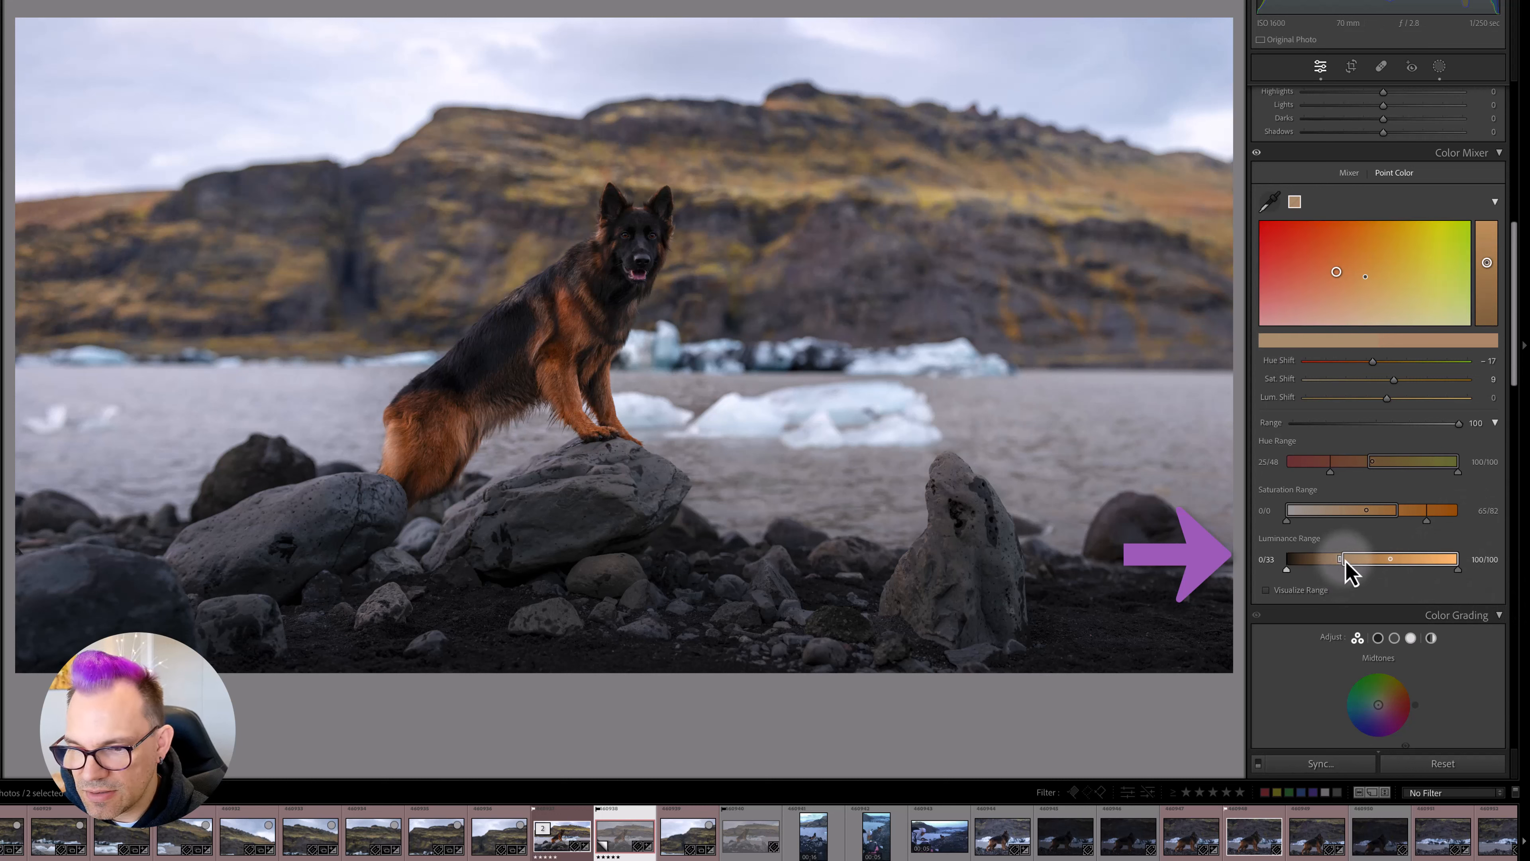
{"action": "left_click_drag", "start_coordinate": [1341, 559], "coordinate": [1295, 571]}
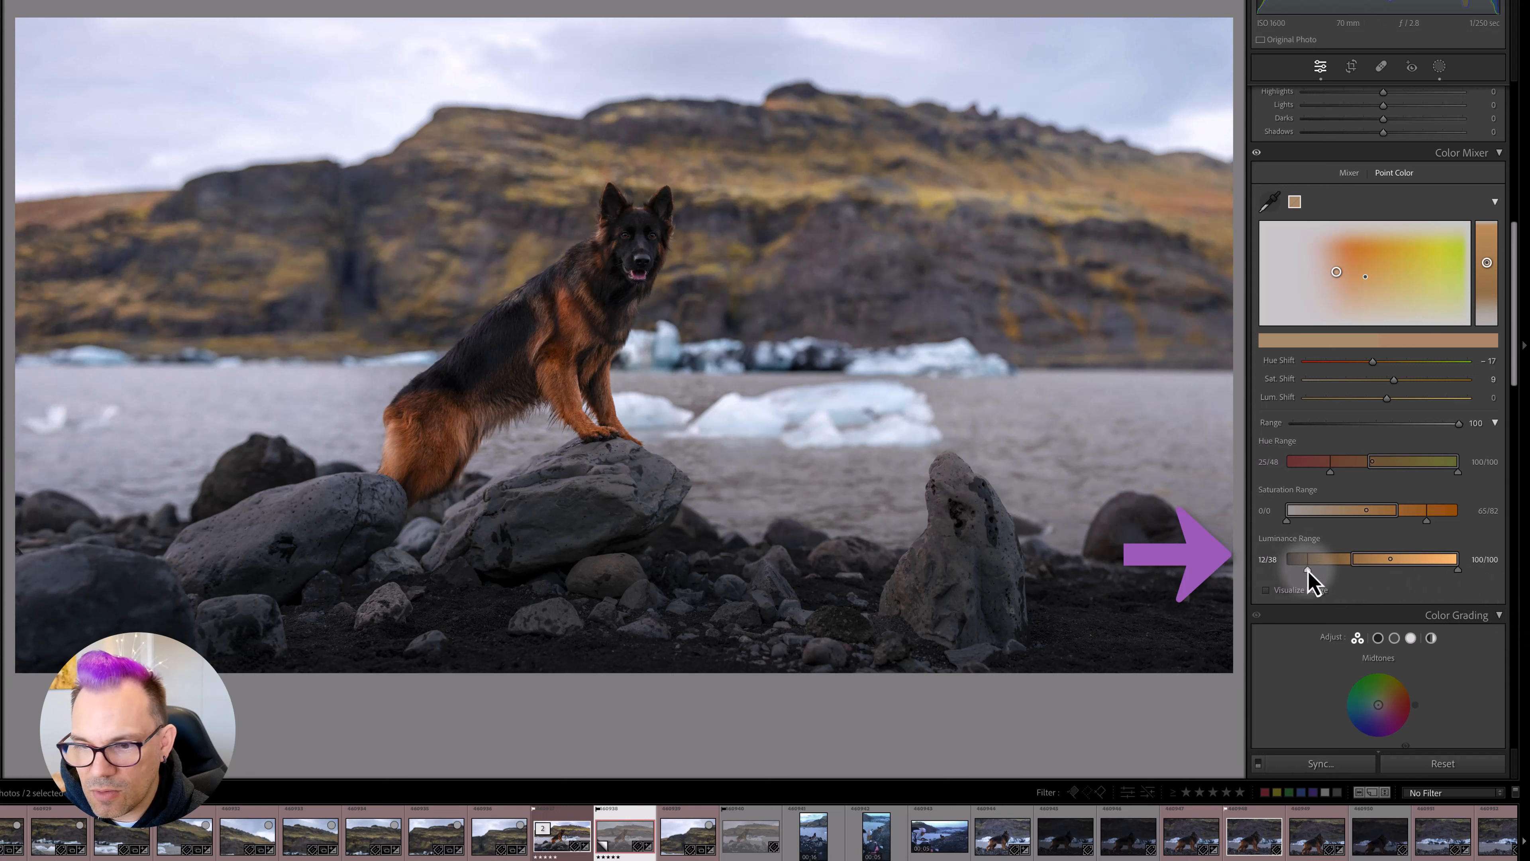
{"action": "left_click_drag", "start_coordinate": [1314, 571], "coordinate": [1315, 572]}
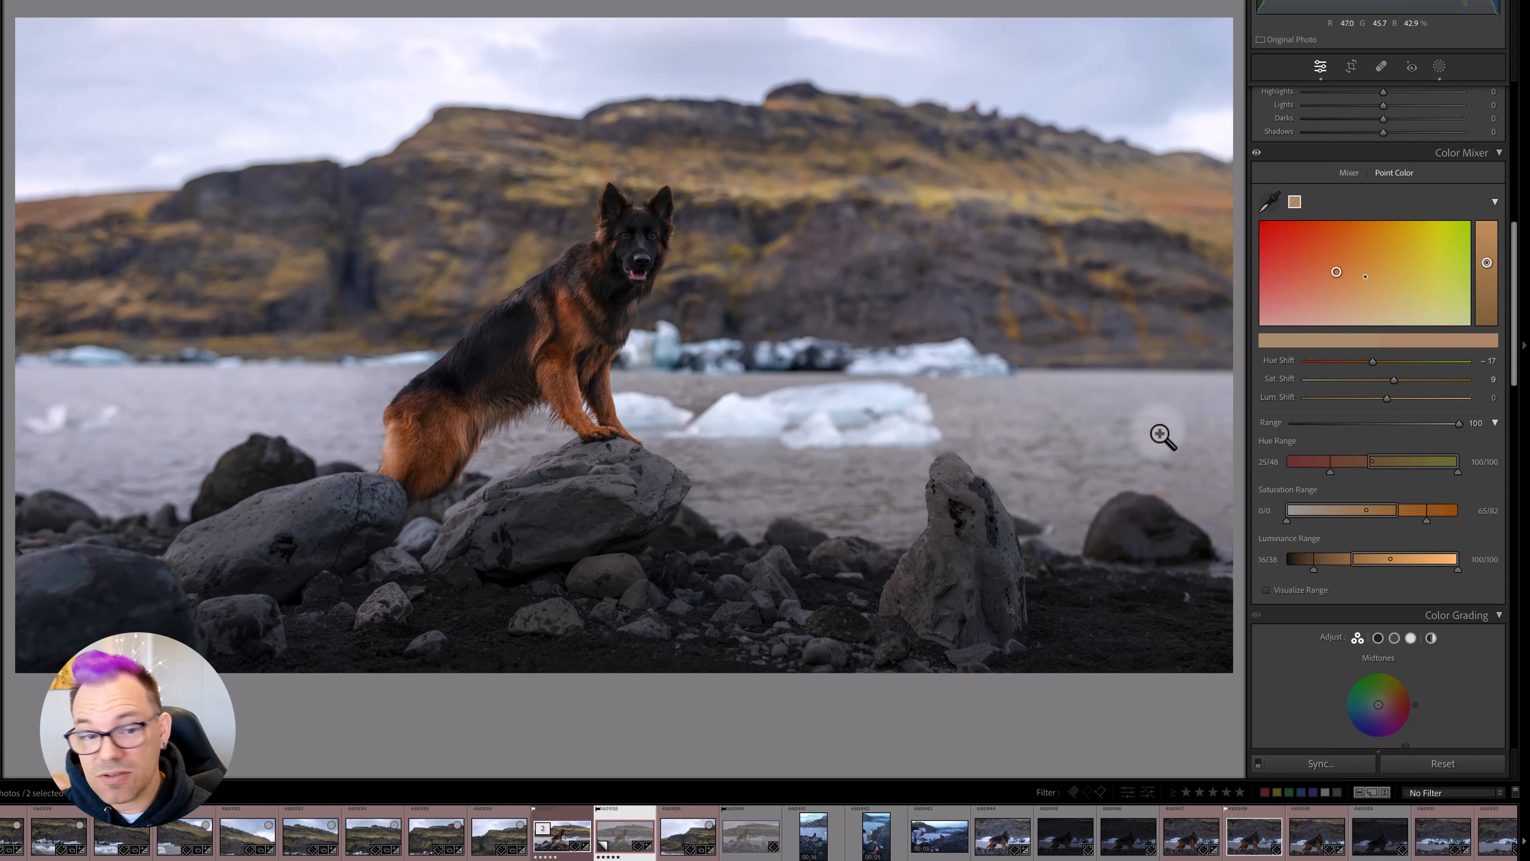
- Sample the blue of the floating ice with Point Color and set its Sat Shift to 22 and Range to 100
{"action": "left_click", "coordinate": [1270, 202]}
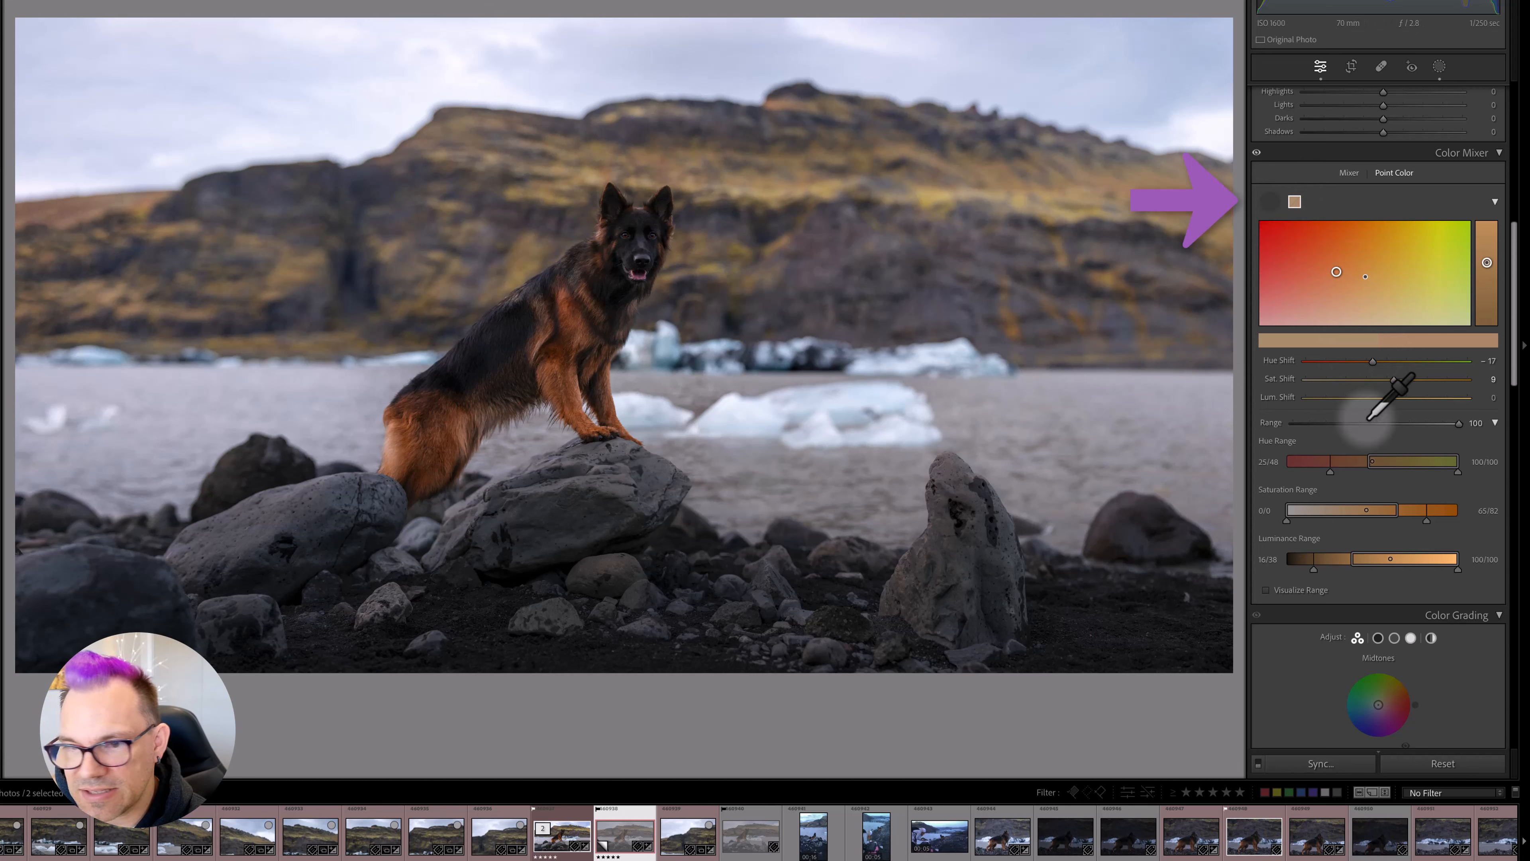
{"action": "left_click", "coordinate": [668, 362]}
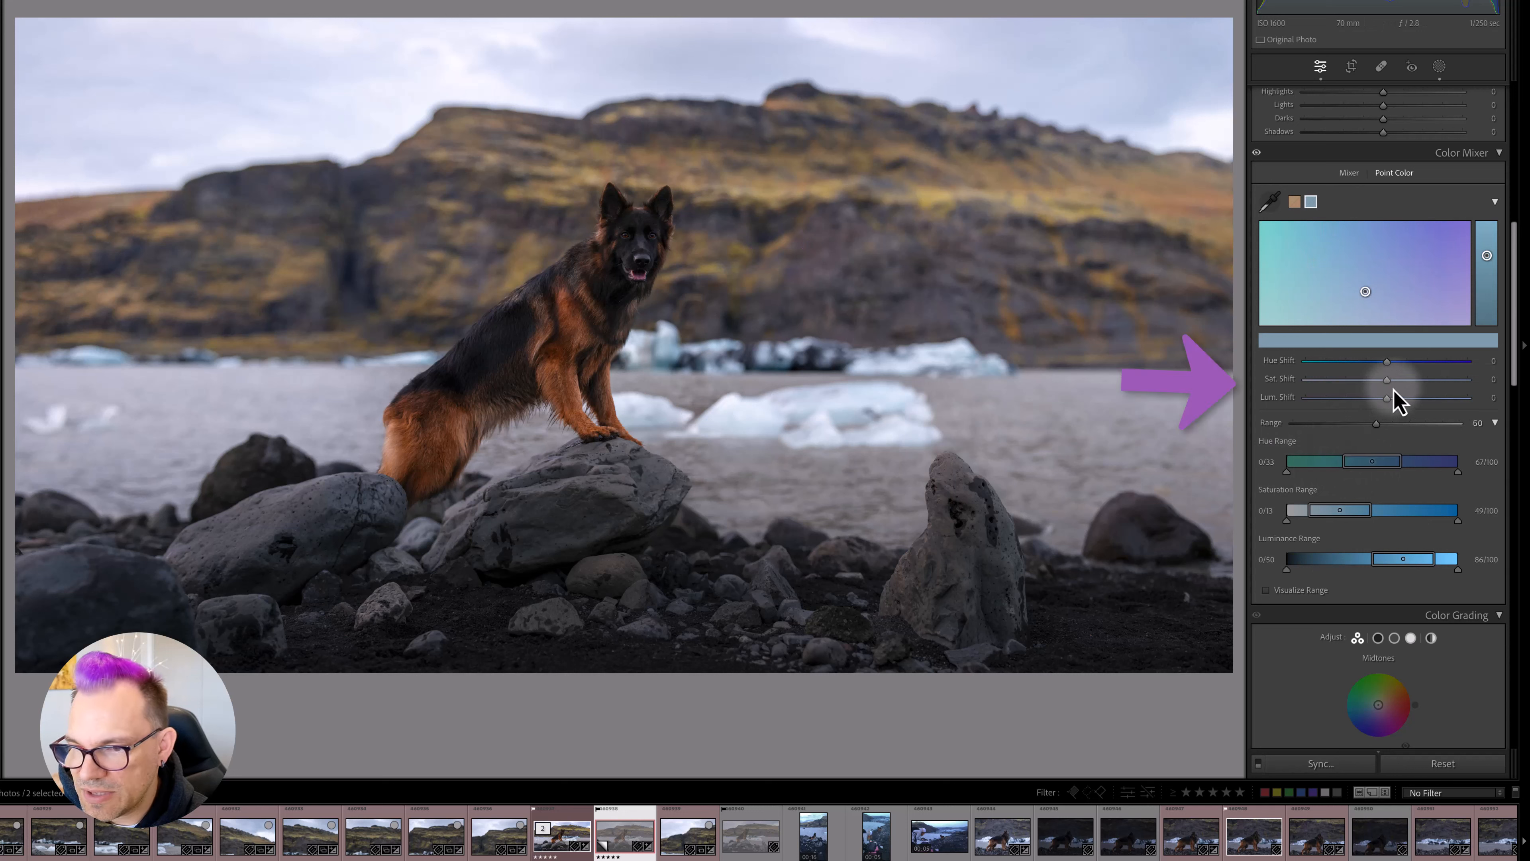
{"action": "left_click_drag", "start_coordinate": [1393, 386], "coordinate": [1477, 423]}
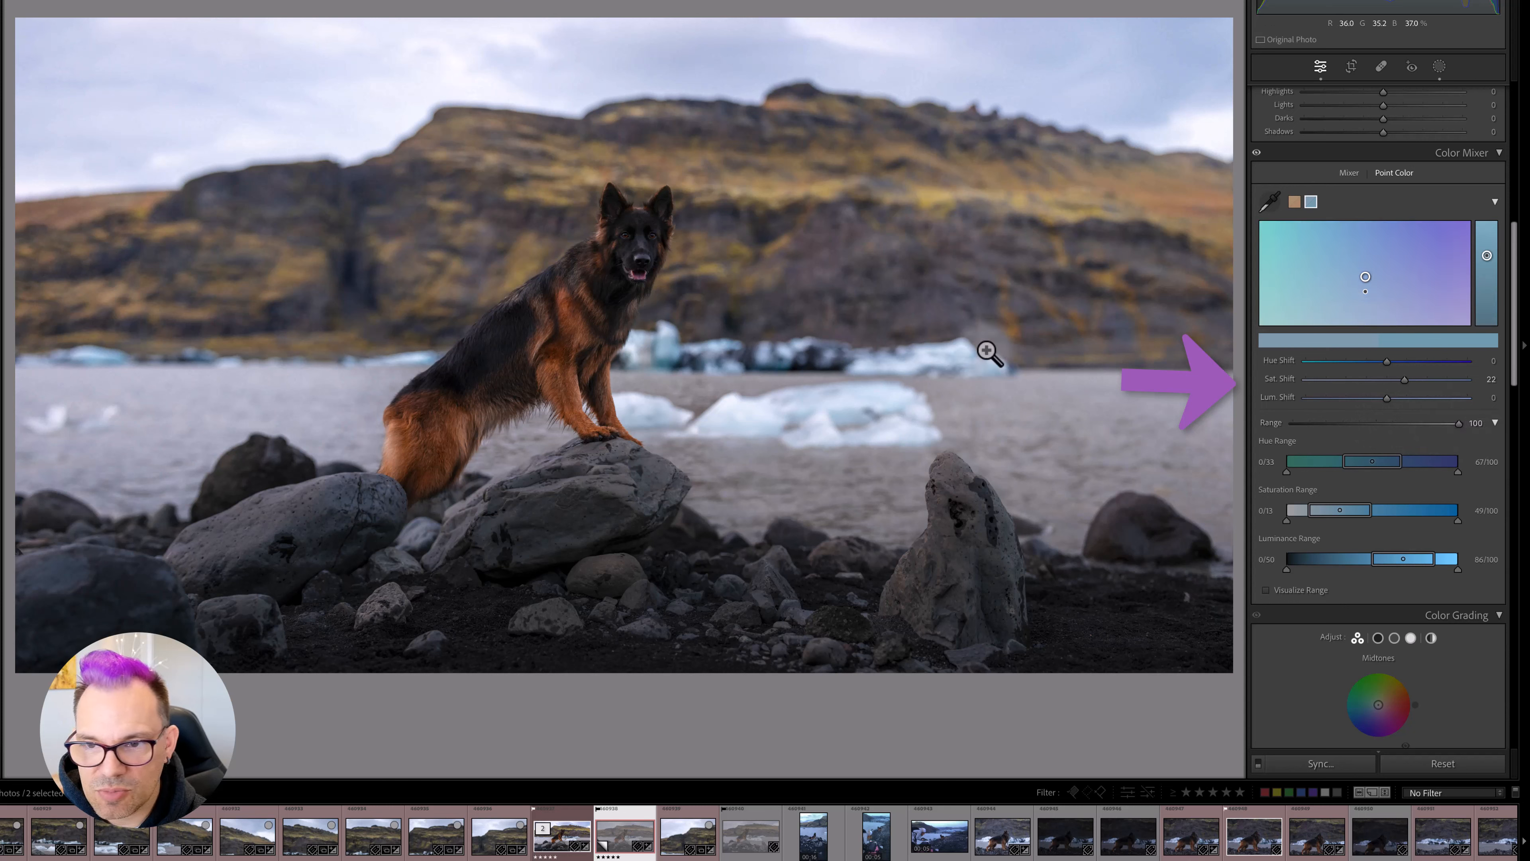
- Extend the ice sample's Saturation Range to 0/0 at the lower end and its Luminance Range to 100/100 at the upper end
{"action": "left_click_drag", "start_coordinate": [1307, 511], "coordinate": [1283, 511]}
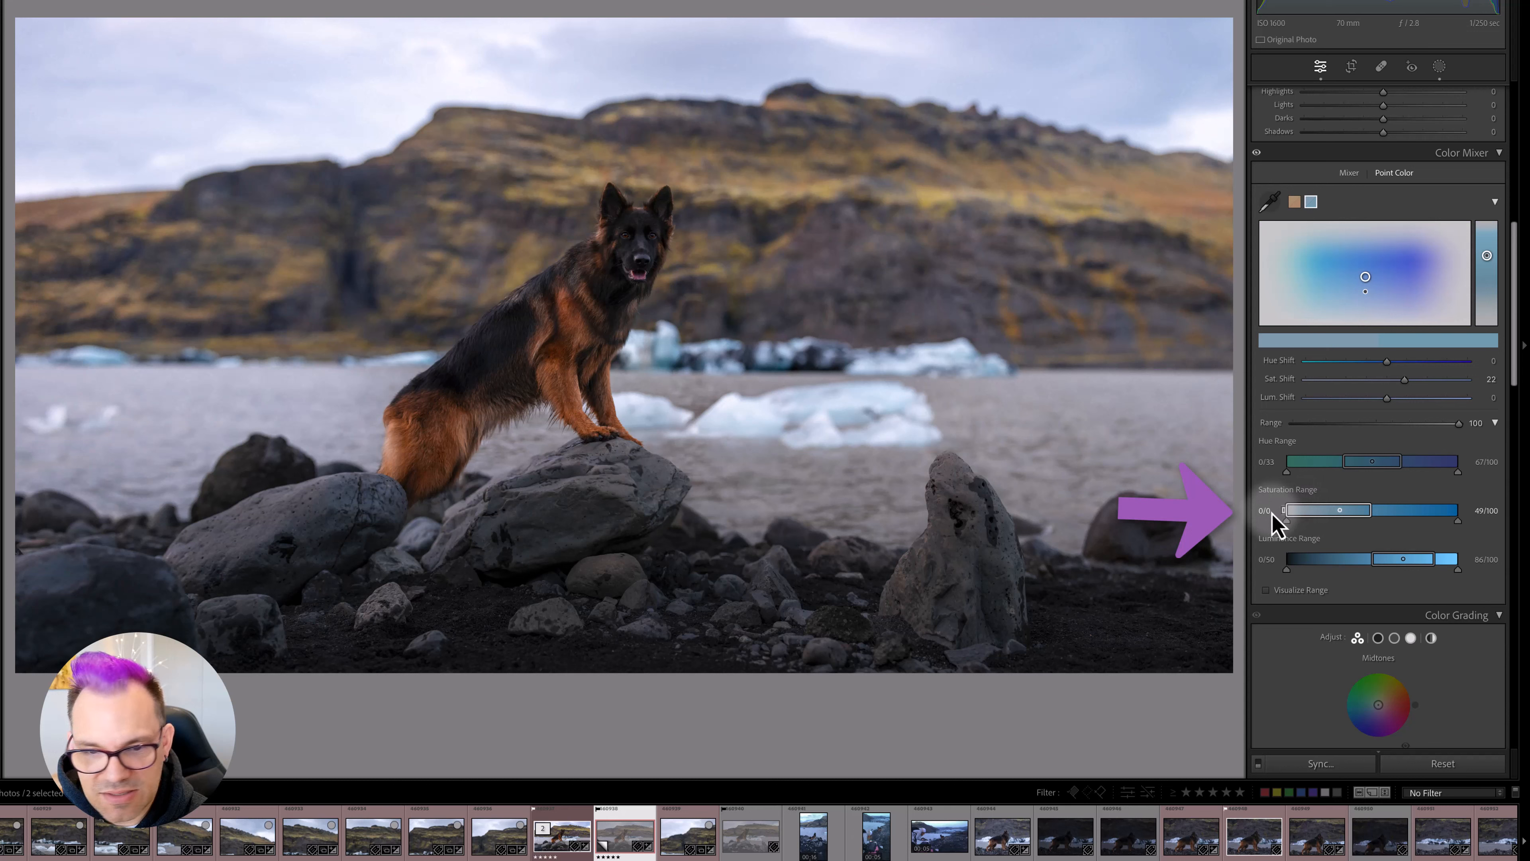
{"action": "left_click_drag", "start_coordinate": [1434, 559], "coordinate": [1494, 563]}
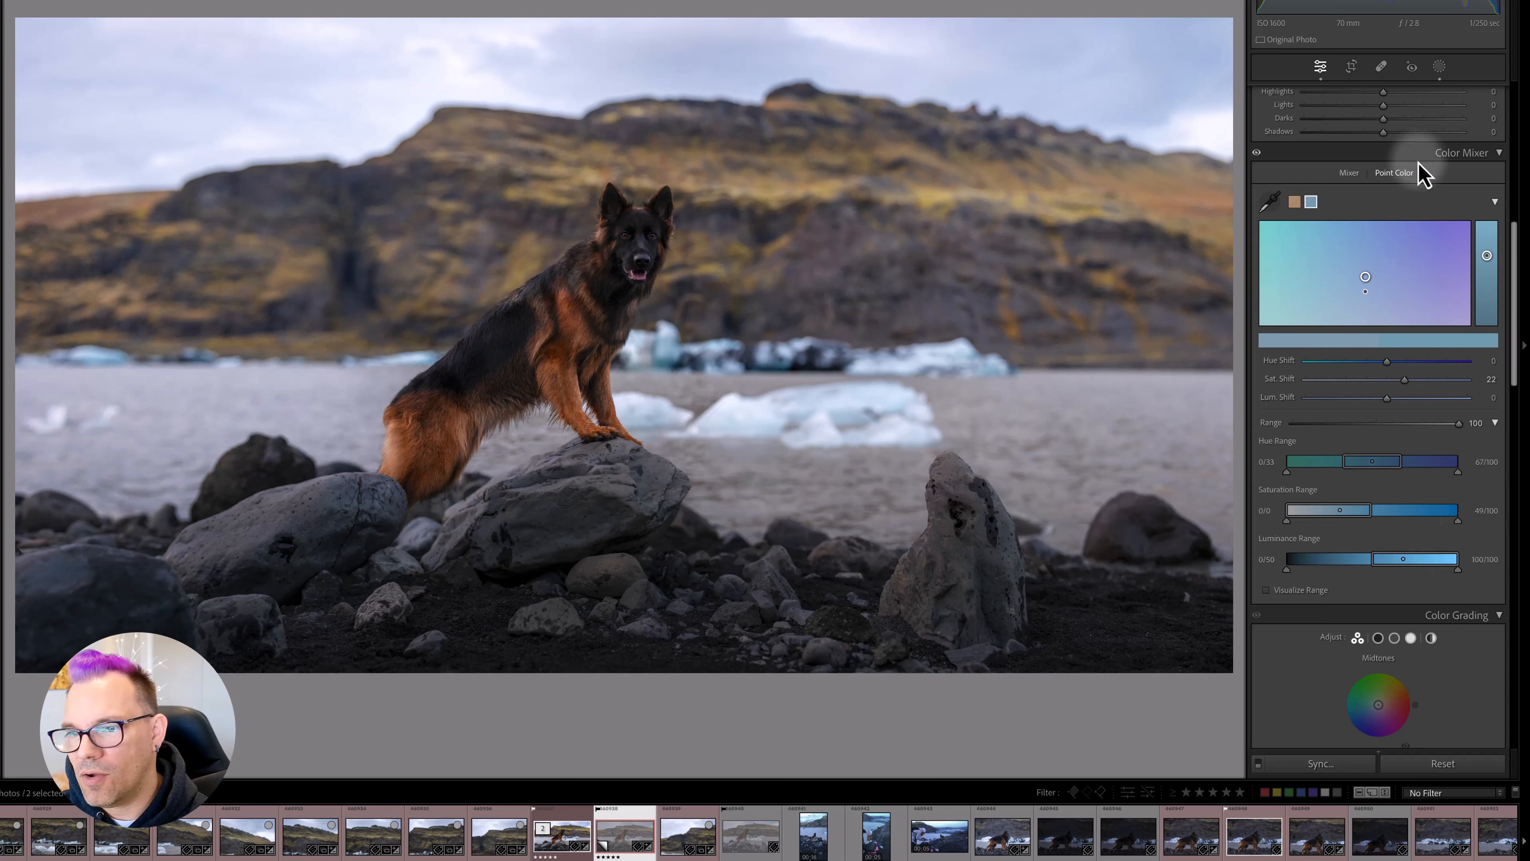
- Create a new mask that selects the sky
{"action": "left_click", "coordinate": [1440, 67]}
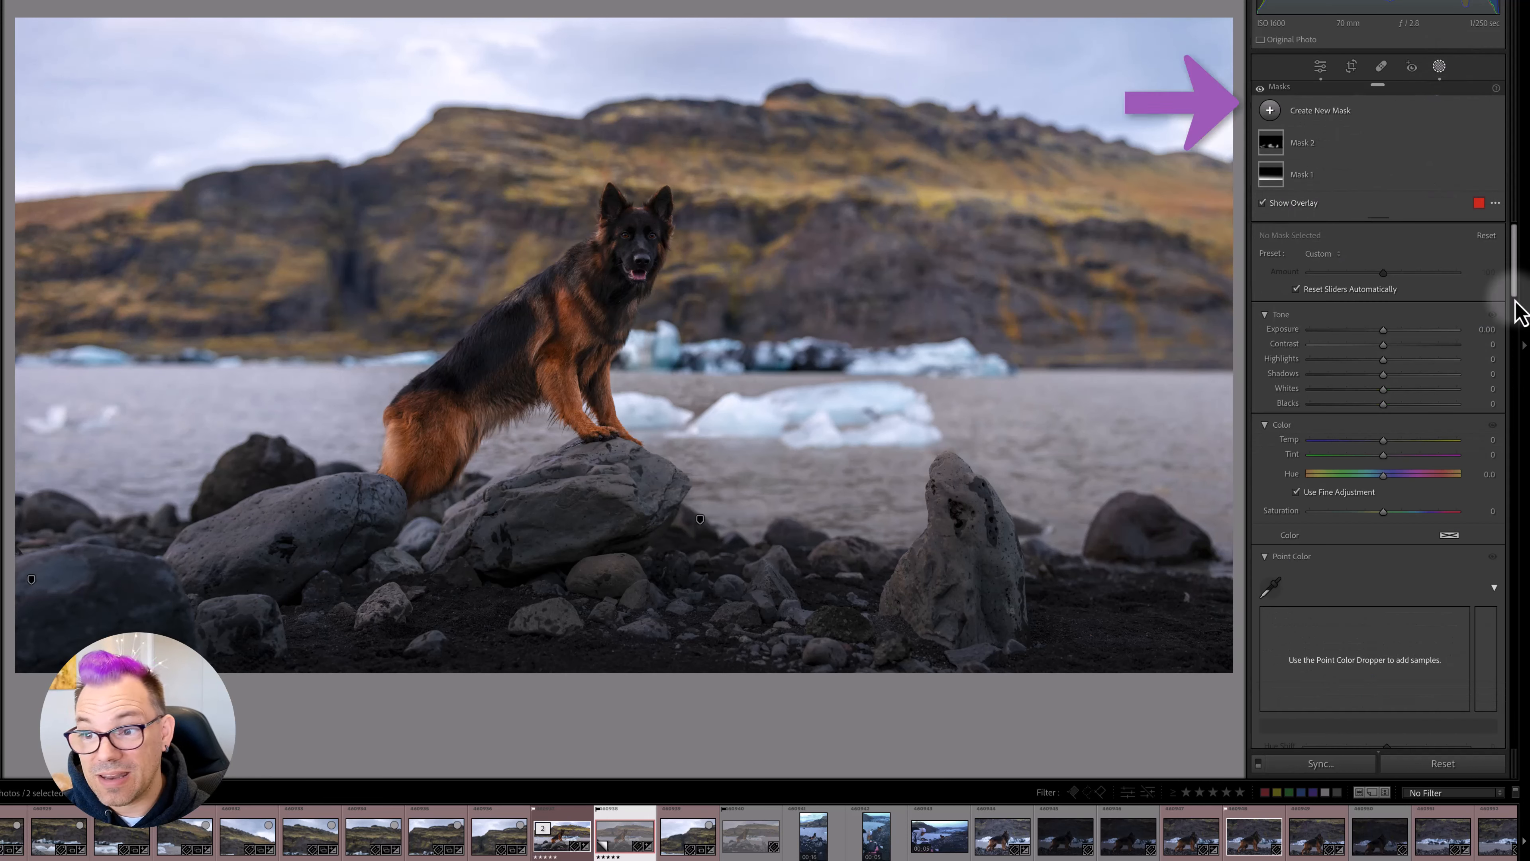
{"action": "left_click", "coordinate": [1270, 111]}
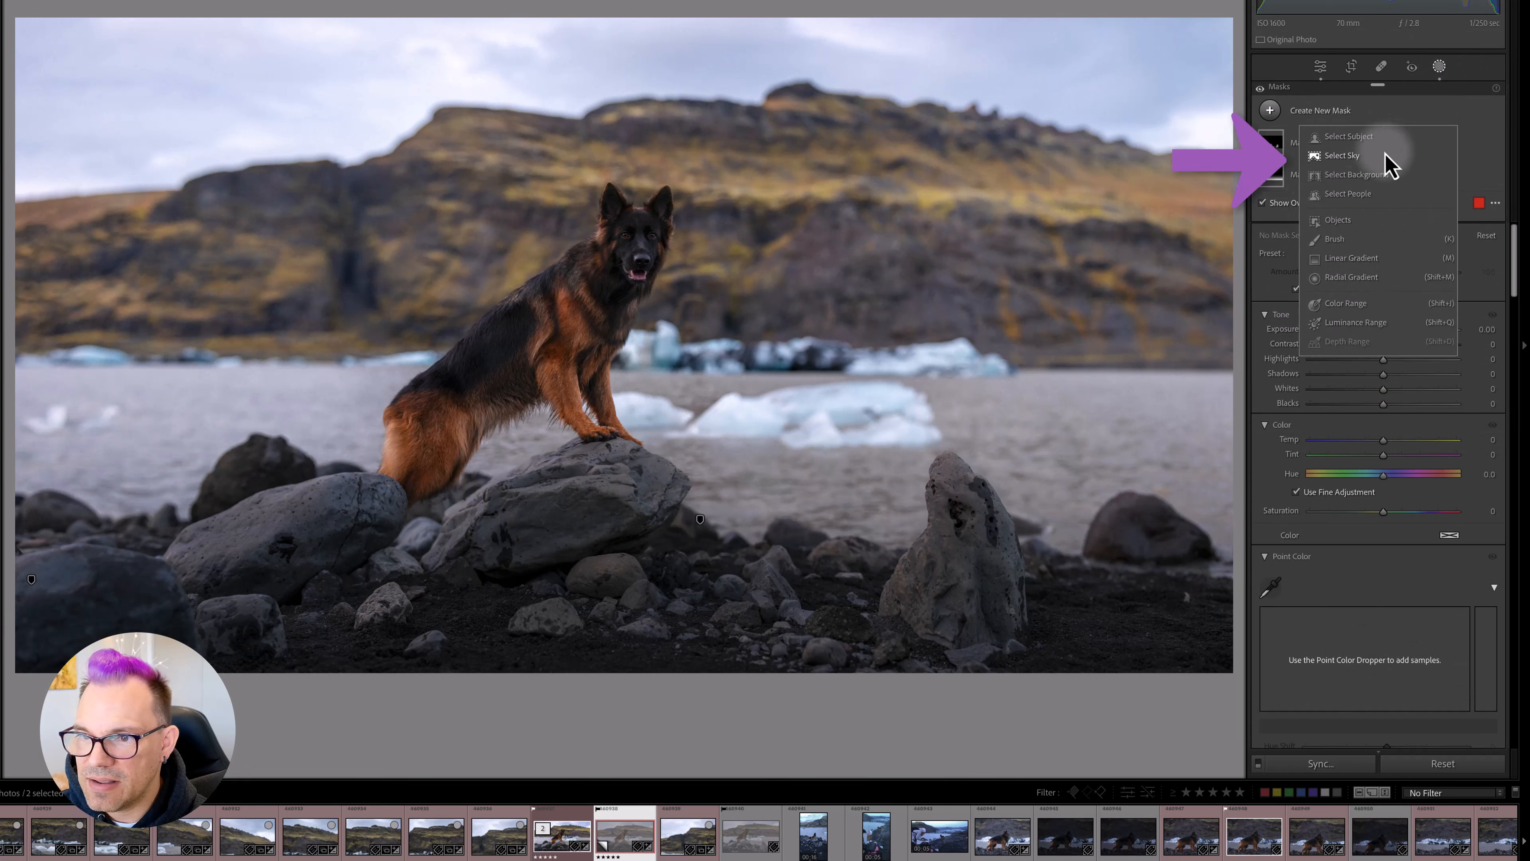
{"action": "left_click", "coordinate": [1342, 156]}
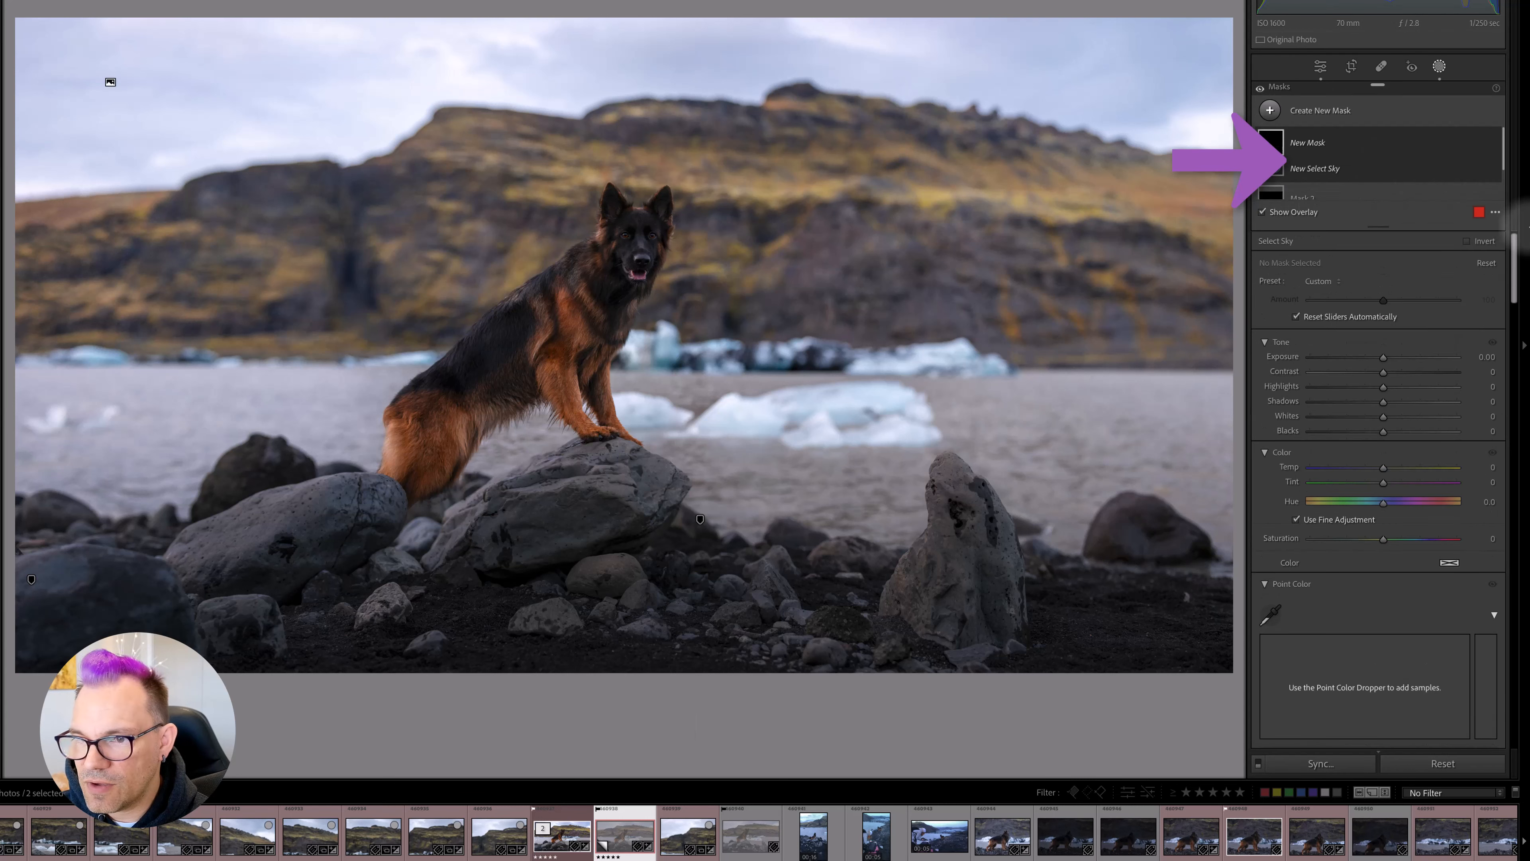
- Sample the sky's pale blue with the mask's Point Color and set Hue Shift to -13, Sat Shift to 33 and Range to 100
{"action": "scroll", "coordinate": [1379, 404], "scroll_direction": "down", "scroll_amount": 3}
{"action": "scroll", "coordinate": [1379, 432], "scroll_direction": "down", "scroll_amount": 5}
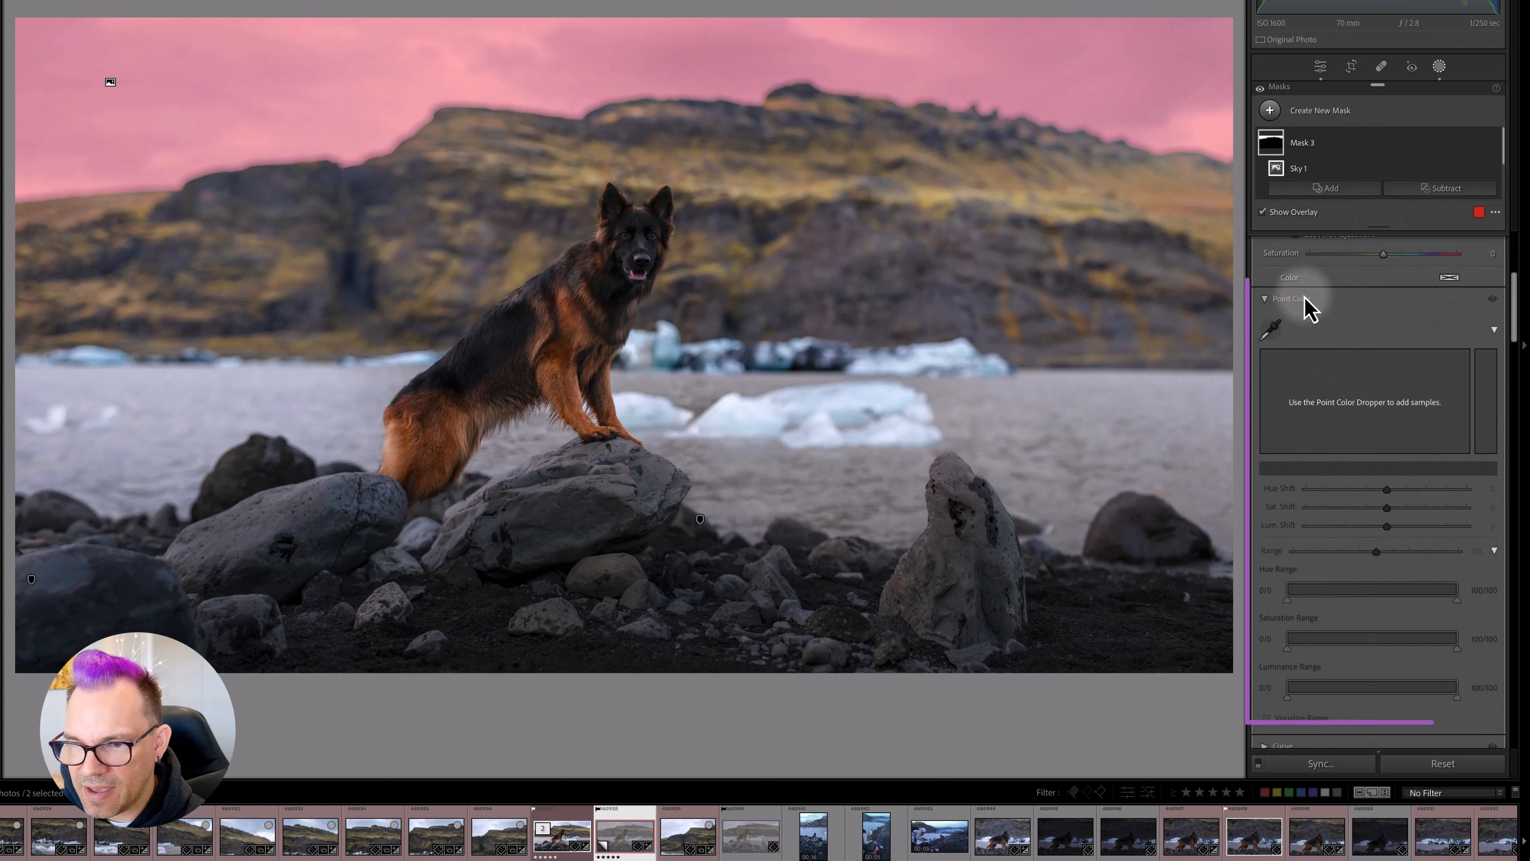
{"action": "left_click", "coordinate": [1273, 335]}
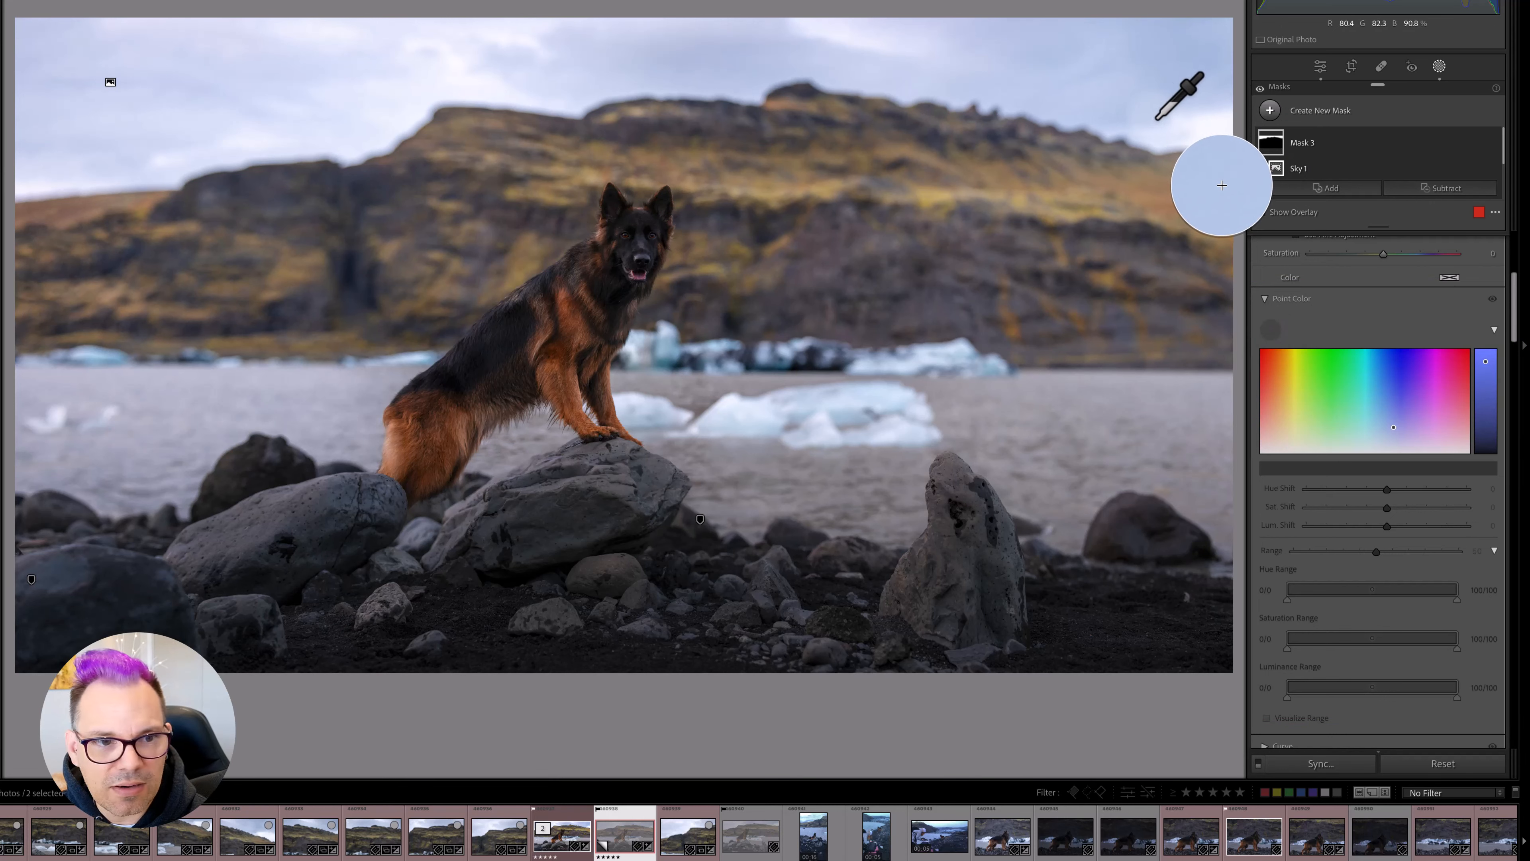
{"action": "left_click", "coordinate": [1155, 118]}
{"action": "left_click_drag", "start_coordinate": [1390, 491], "coordinate": [1459, 553]}
- Set the sky sample's Hue Range to 0/0 at the lower end and its Saturation Range to 74/96 at the upper end
{"action": "left_click_drag", "start_coordinate": [1343, 590], "coordinate": [1275, 590]}
{"action": "left_click_drag", "start_coordinate": [1357, 637], "coordinate": [1417, 638]}
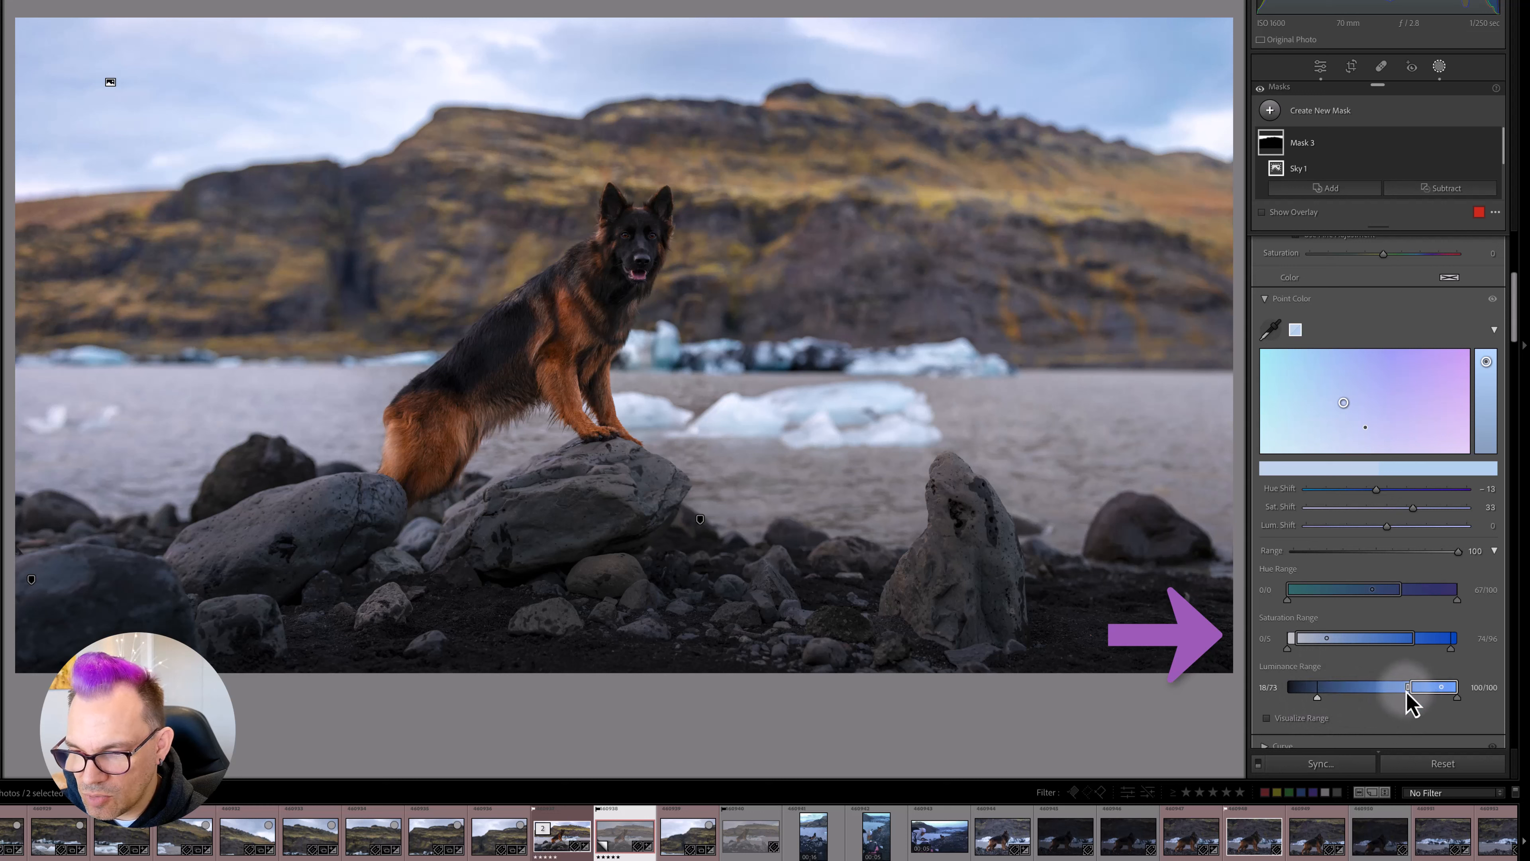
- Set the lower end of the sky sample's Luminance Range to 30/50
{"action": "left_click_drag", "start_coordinate": [1410, 690], "coordinate": [1319, 698]}
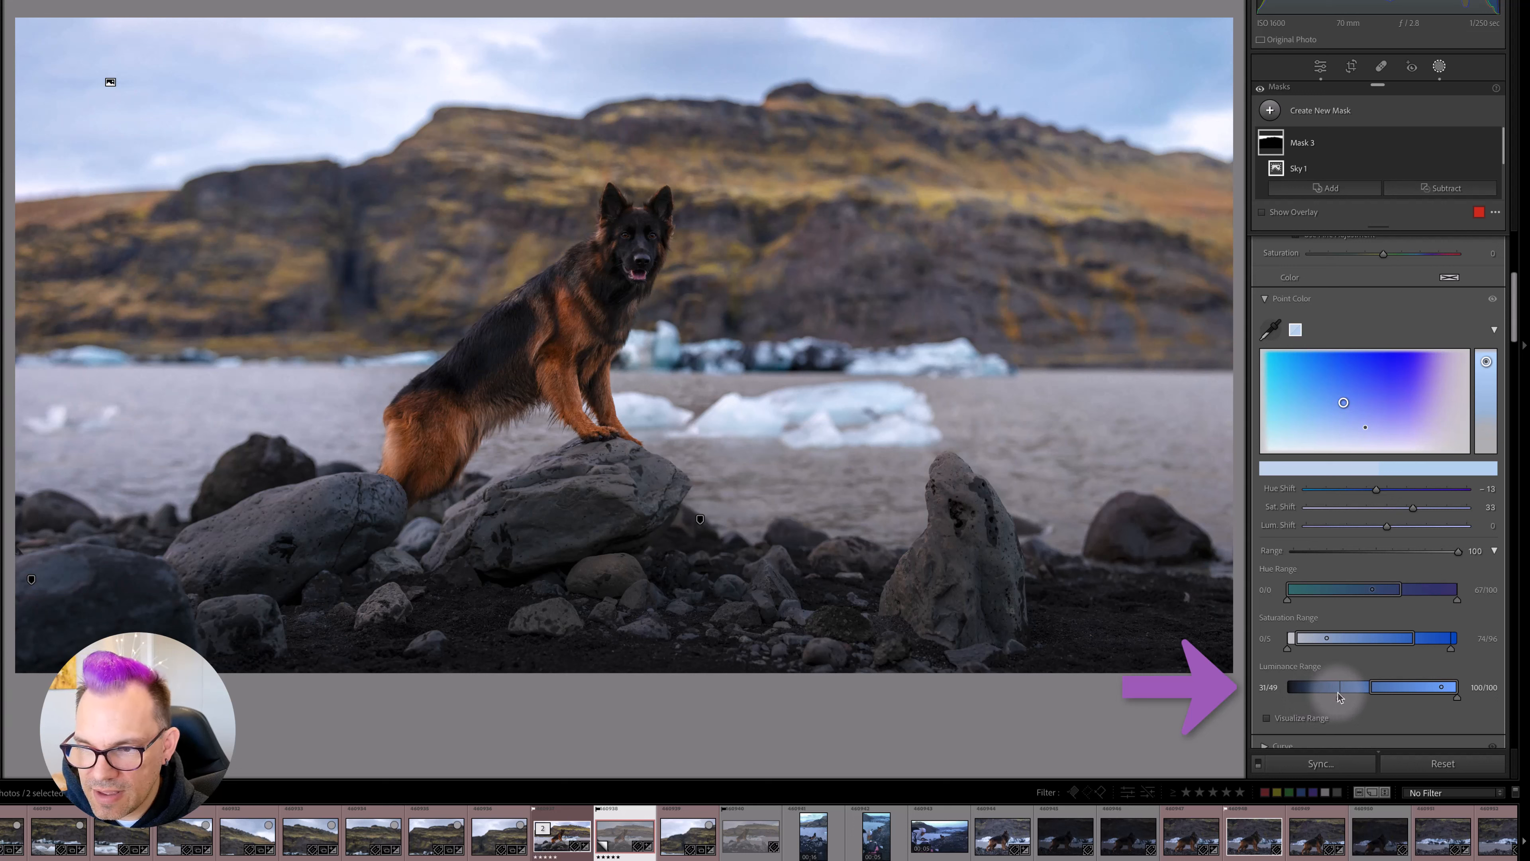
{"action": "left_click_drag", "start_coordinate": [1340, 696], "coordinate": [1337, 695]}
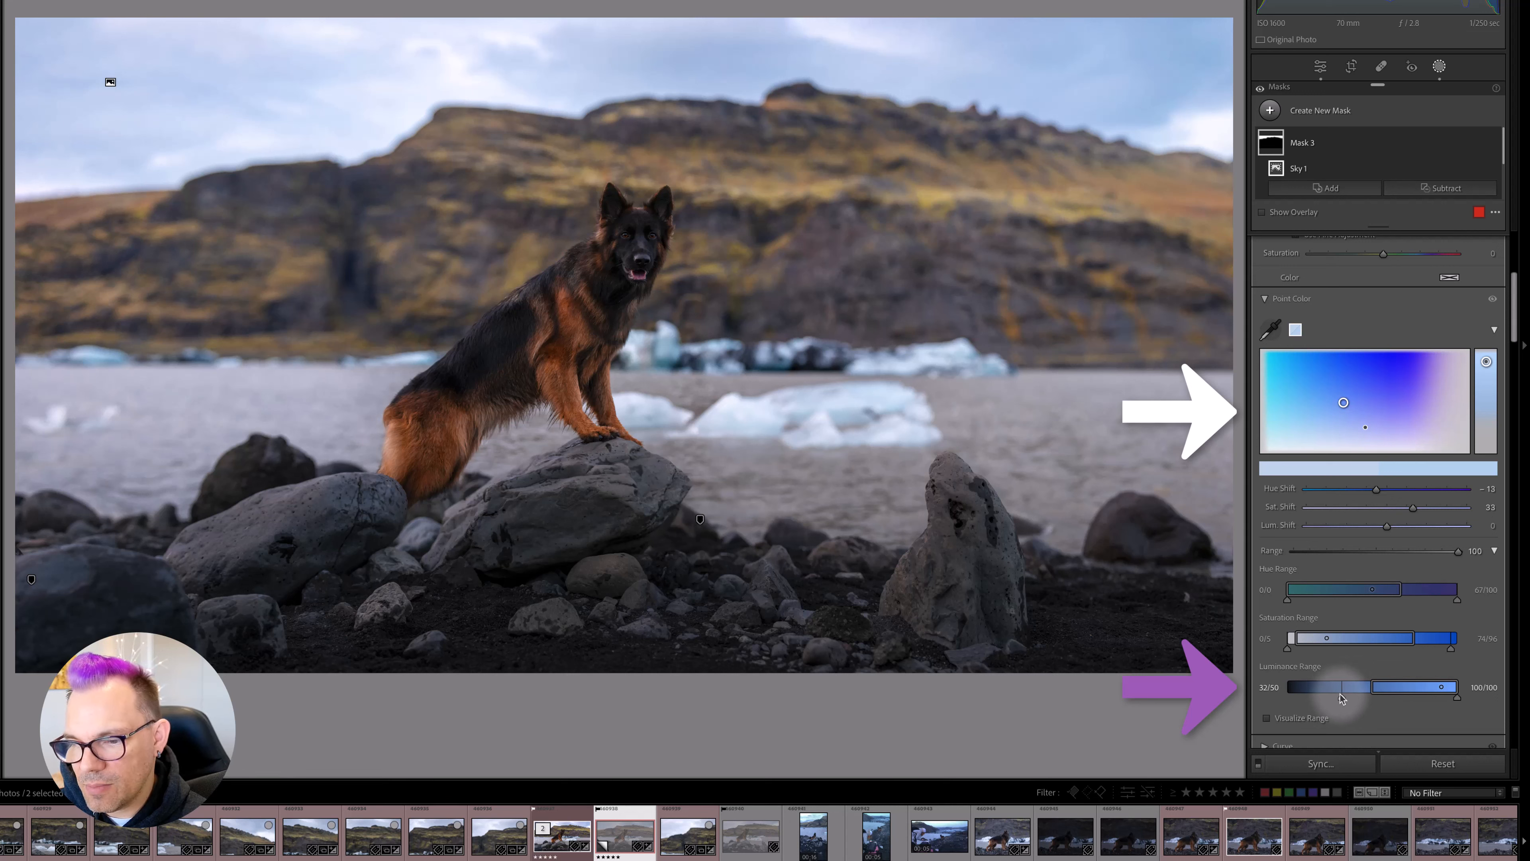
{"action": "mouse_move", "coordinate": [1345, 698]}
{"action": "left_mouse_down"}
{"action": "mouse_move", "coordinate": [1297, 708]}
{"action": "mouse_move", "coordinate": [1339, 700]}
{"action": "left_mouse_up"}
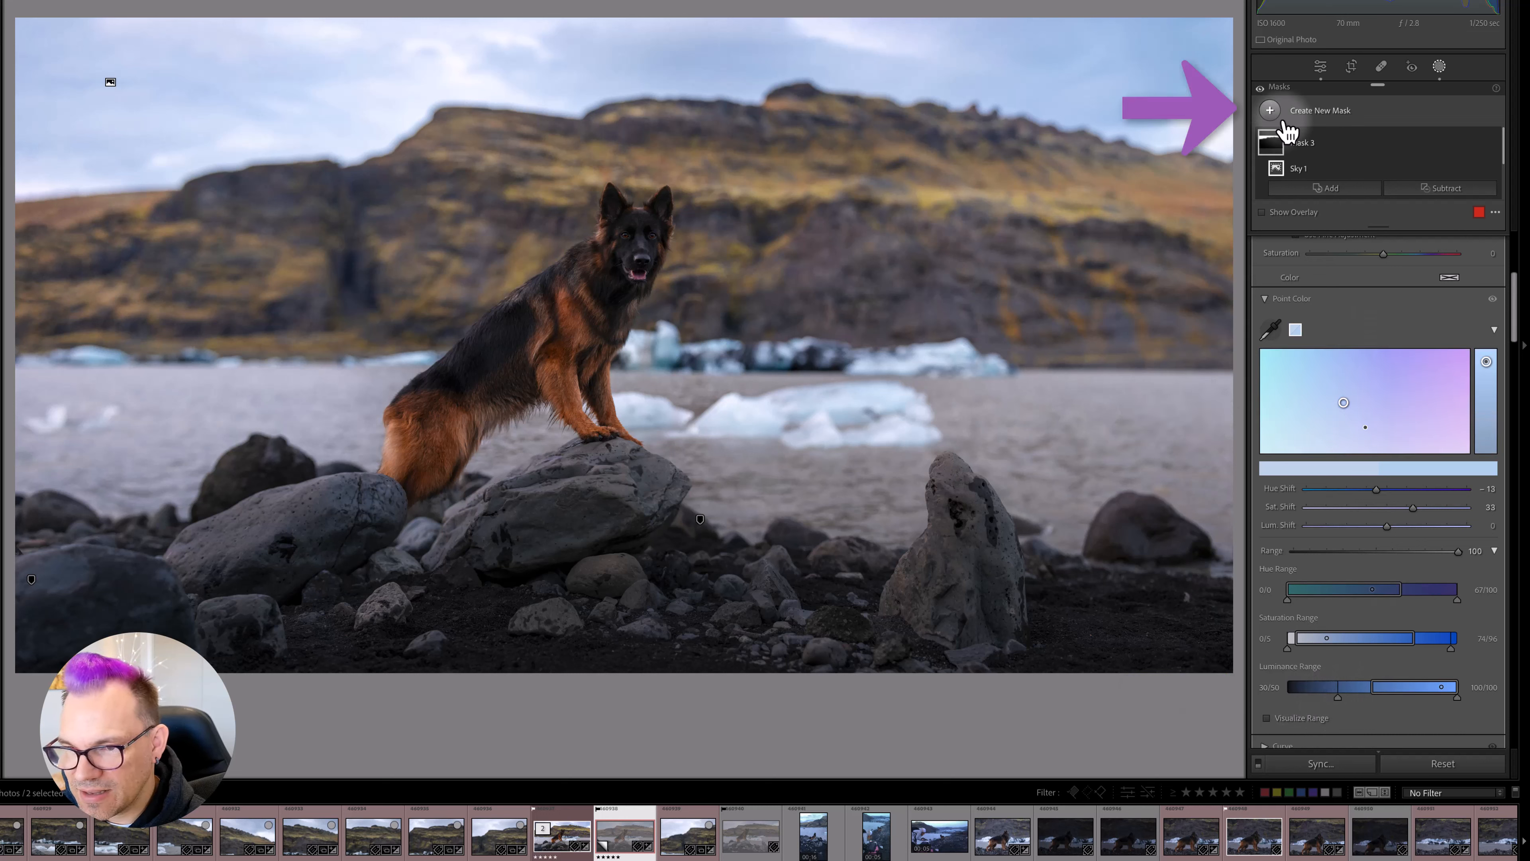
- Create a Select Subject mask of the dog and sample its brown fur with the mask's Point Color
{"action": "left_click", "coordinate": [1329, 185]}
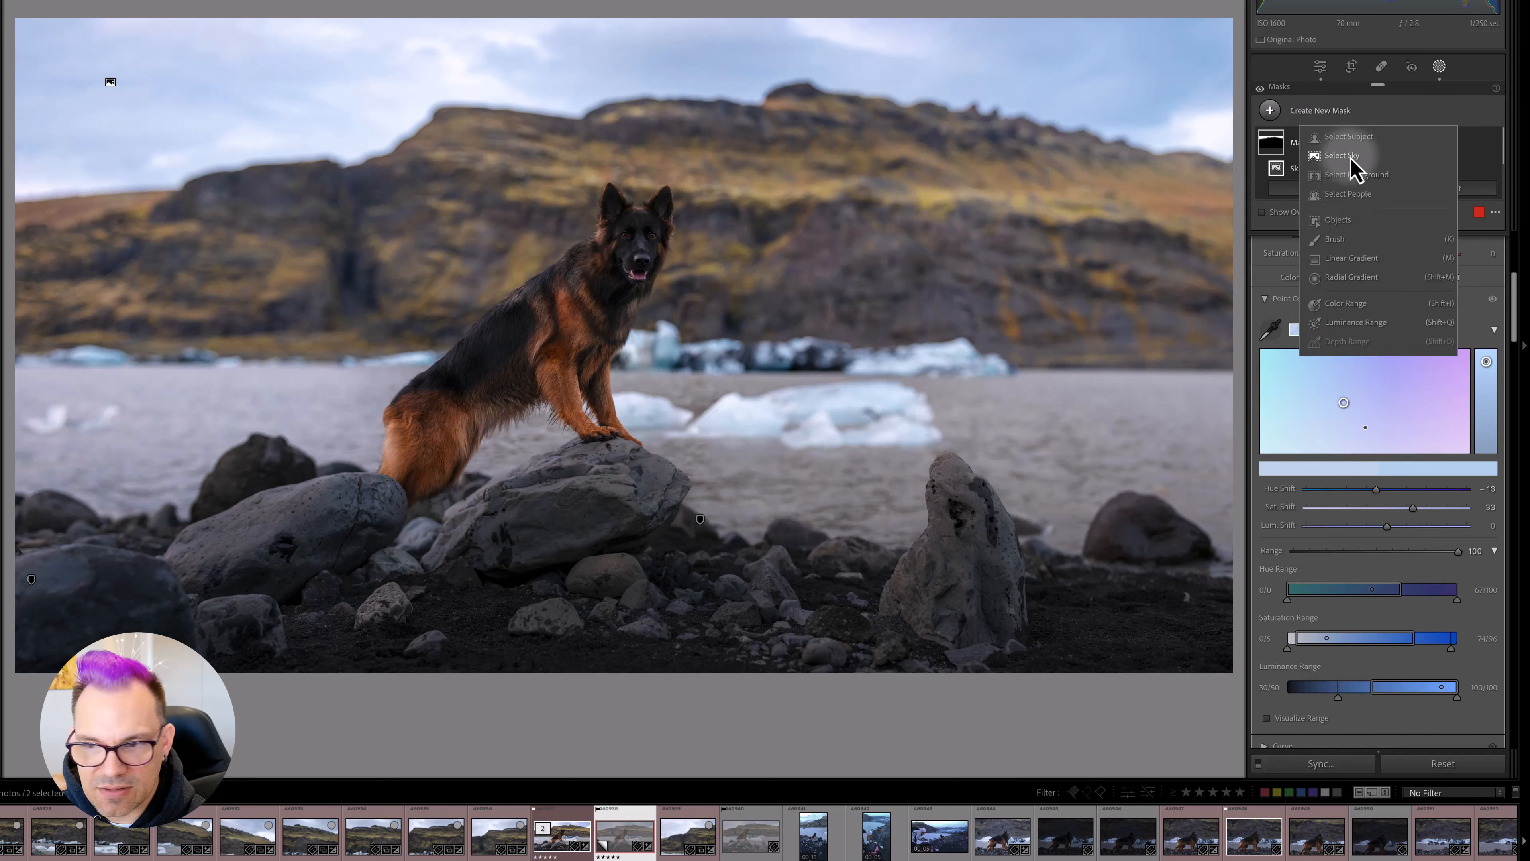
{"action": "left_click", "coordinate": [1347, 137]}
{"action": "left_click", "coordinate": [1270, 328]}
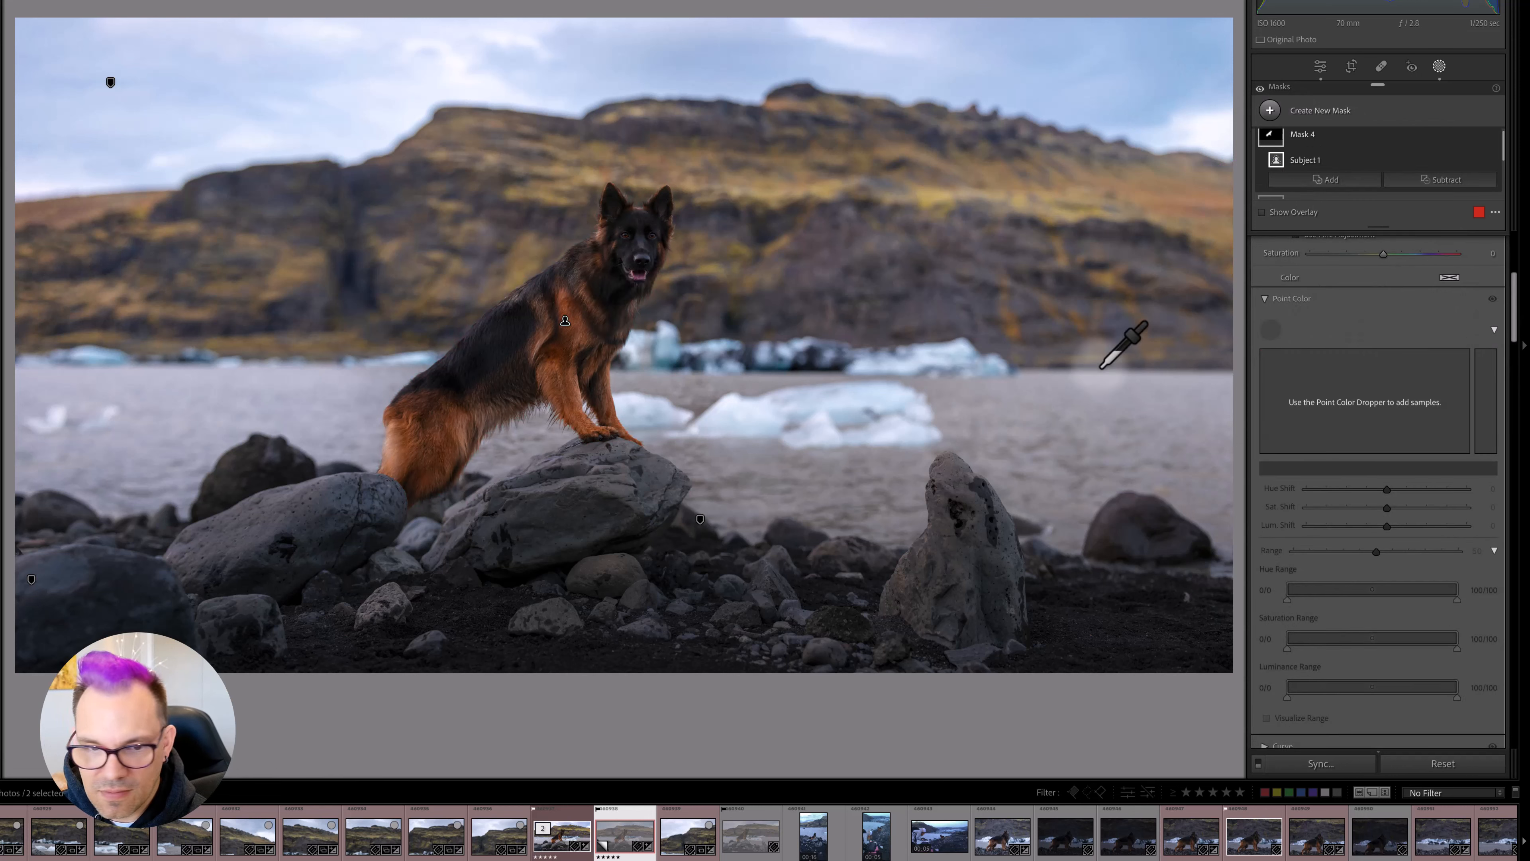
{"action": "left_click", "coordinate": [614, 410]}
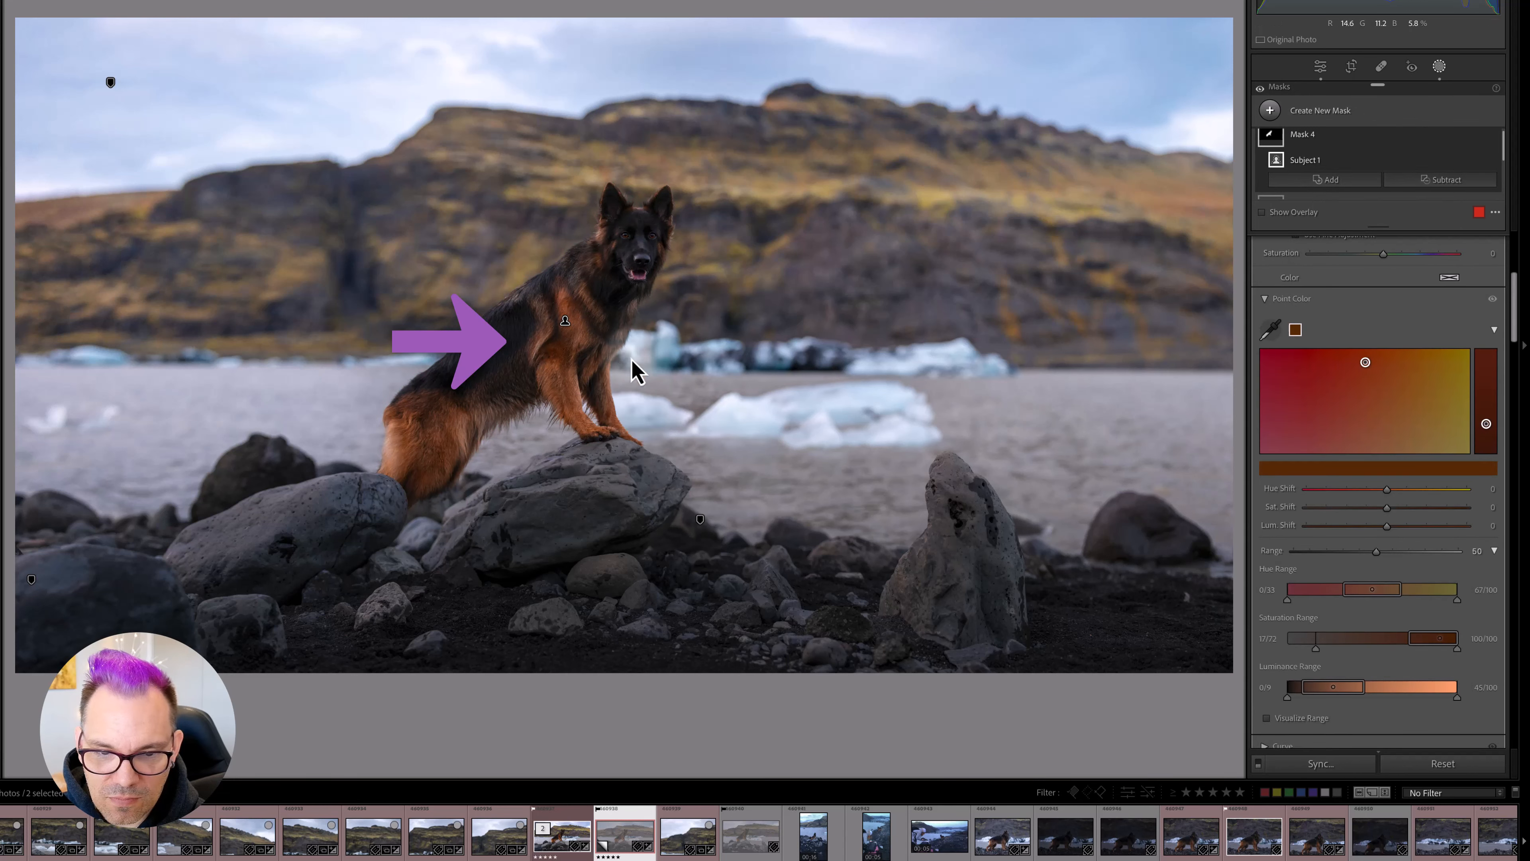
- Set the fur sample's Hue Shift to 6, Sat Shift to -15, Lum Shift to 16 and Range to 100
{"action": "left_click_drag", "start_coordinate": [1401, 502], "coordinate": [1401, 505]}
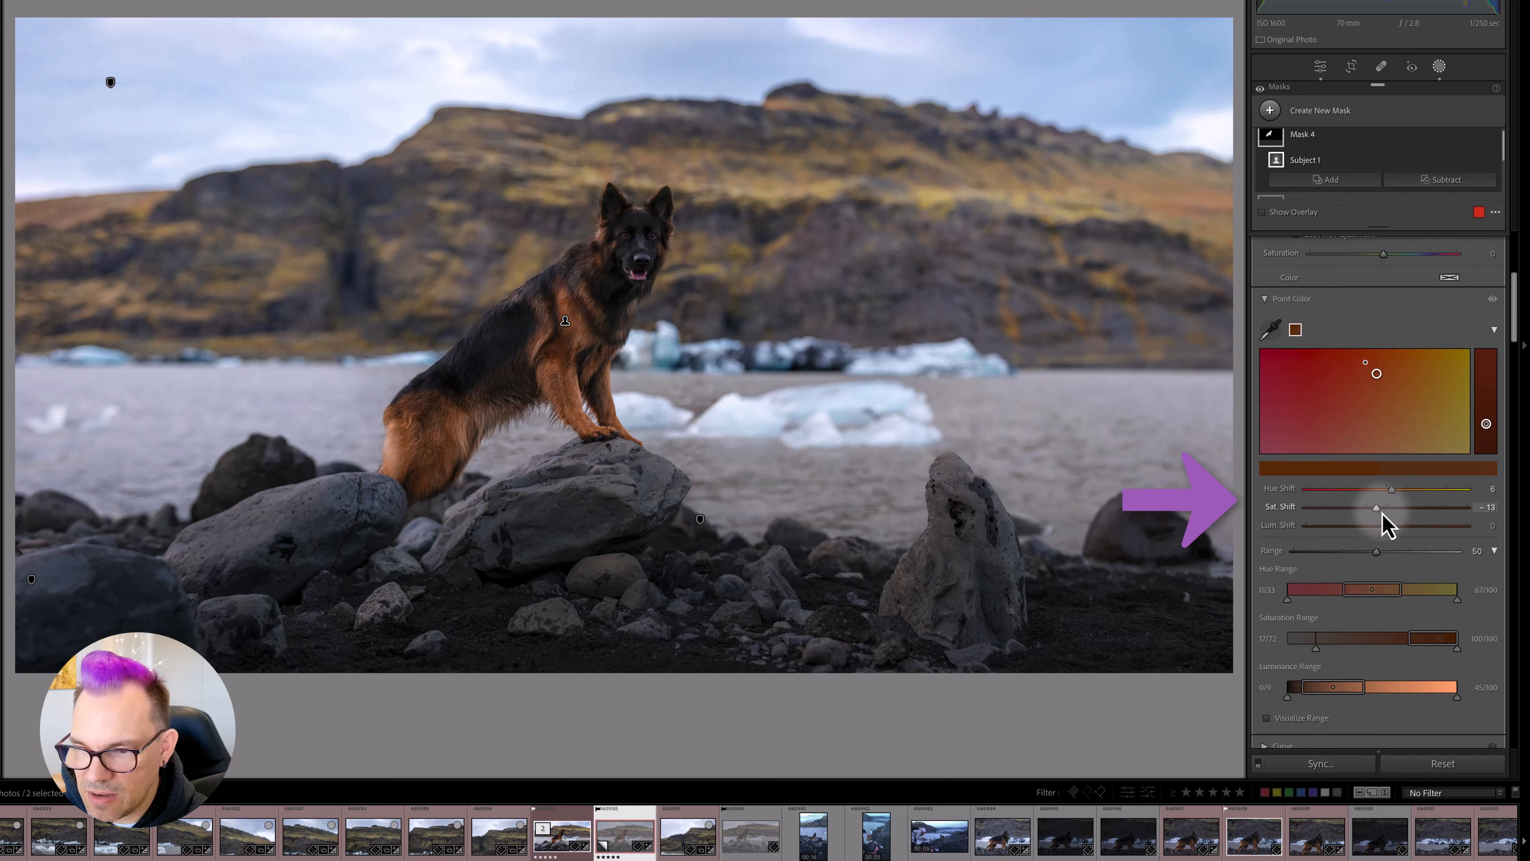
{"action": "left_click_drag", "start_coordinate": [1382, 512], "coordinate": [1385, 513]}
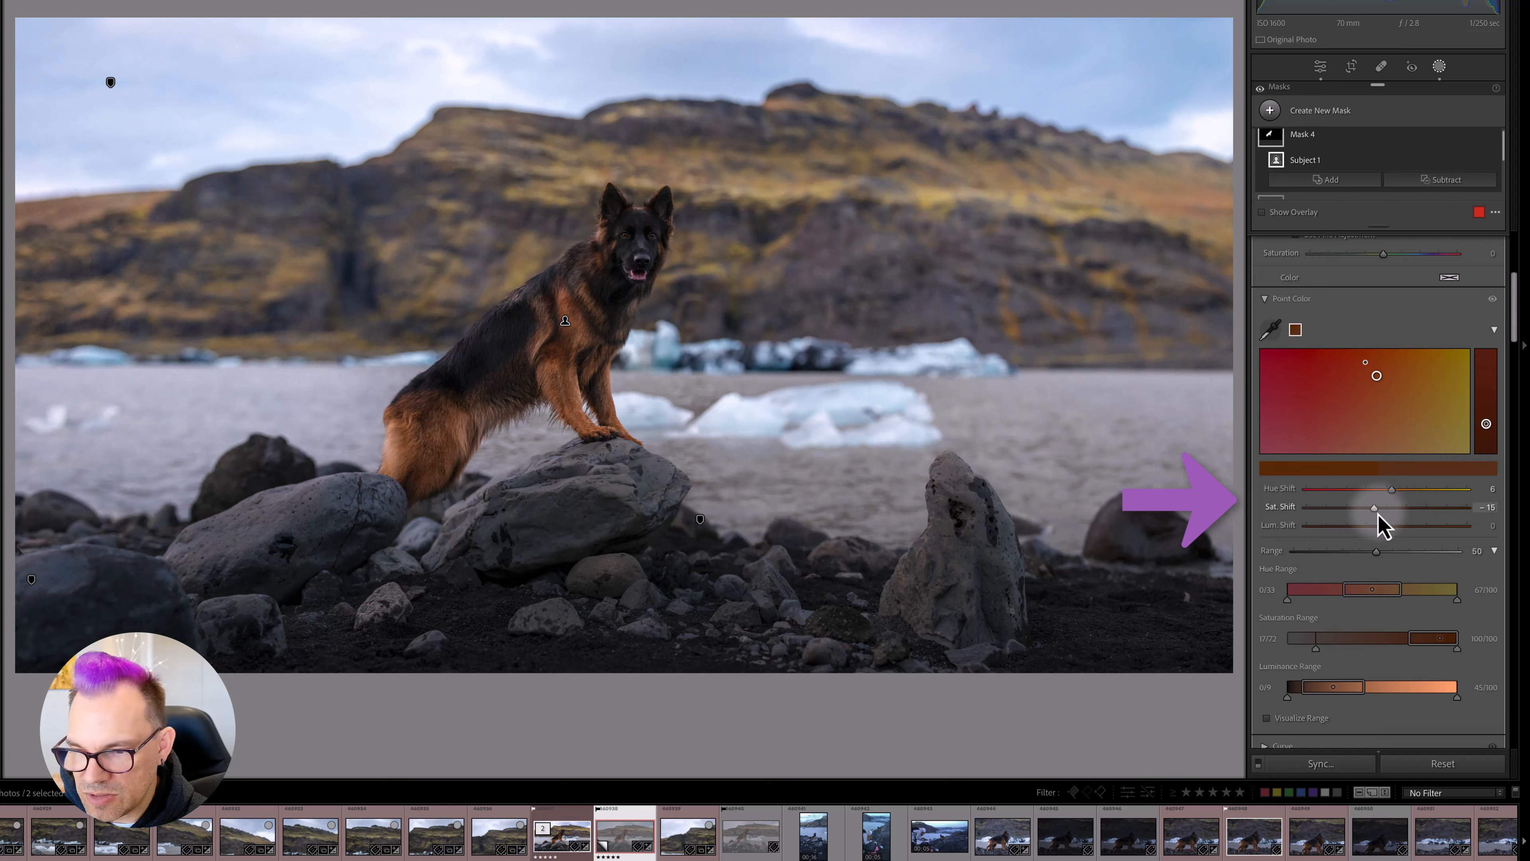
{"action": "mouse_move", "coordinate": [1395, 535]}
{"action": "left_mouse_down"}
{"action": "mouse_move", "coordinate": [1442, 556]}
{"action": "mouse_move", "coordinate": [1486, 548]}
{"action": "mouse_move", "coordinate": [1383, 557]}
{"action": "mouse_move", "coordinate": [1445, 557]}
{"action": "left_mouse_up"}
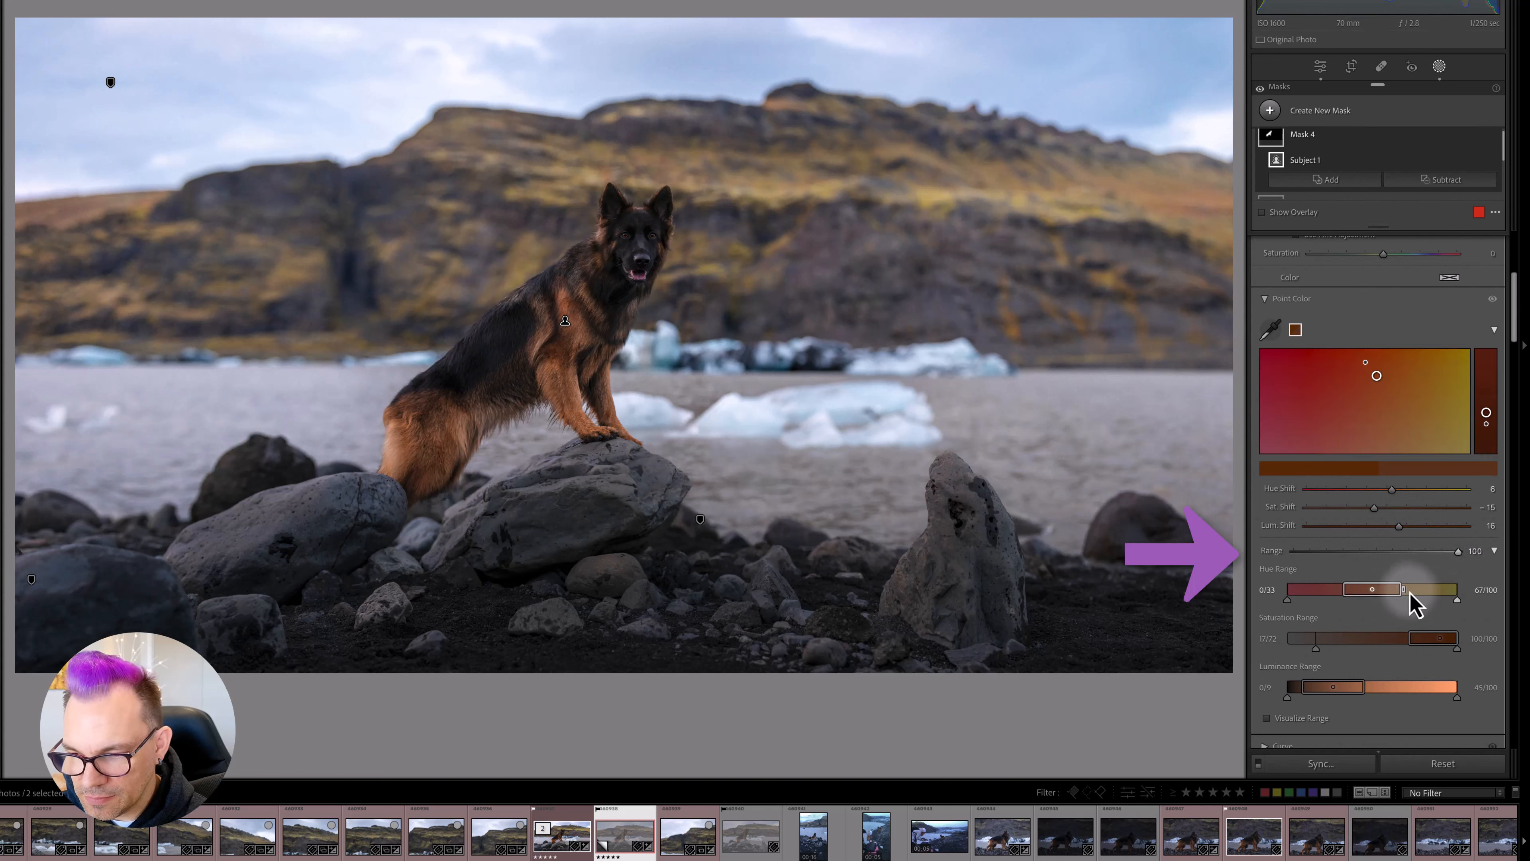
- Set the fur sample's Hue Range to 0/11 at the lower end and 73/81 at the upper end
{"action": "left_click_drag", "start_coordinate": [1406, 595], "coordinate": [1438, 598]}
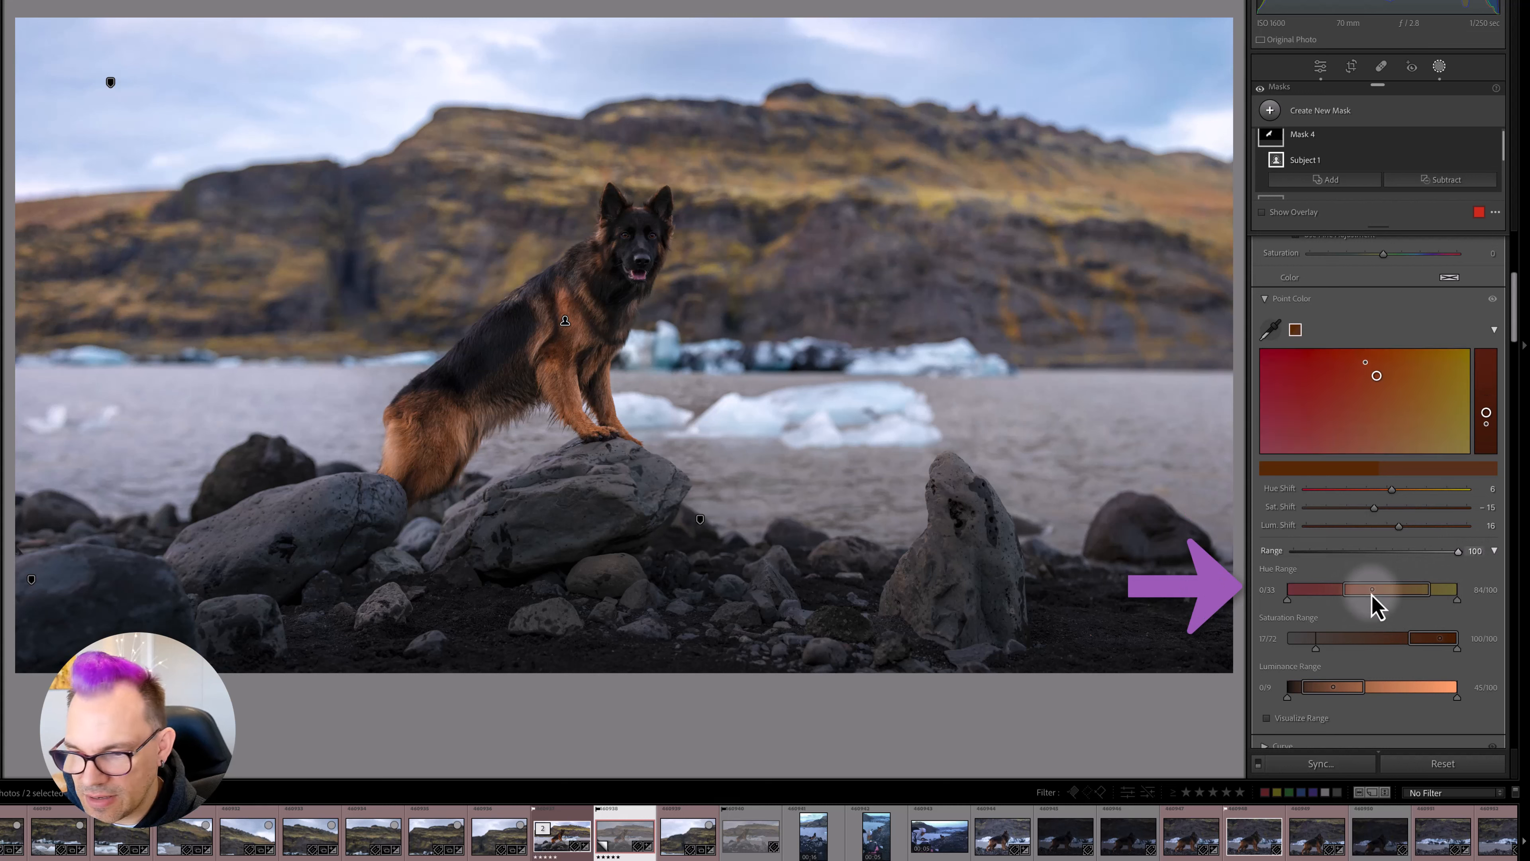
{"action": "left_click_drag", "start_coordinate": [1428, 598], "coordinate": [1299, 593]}
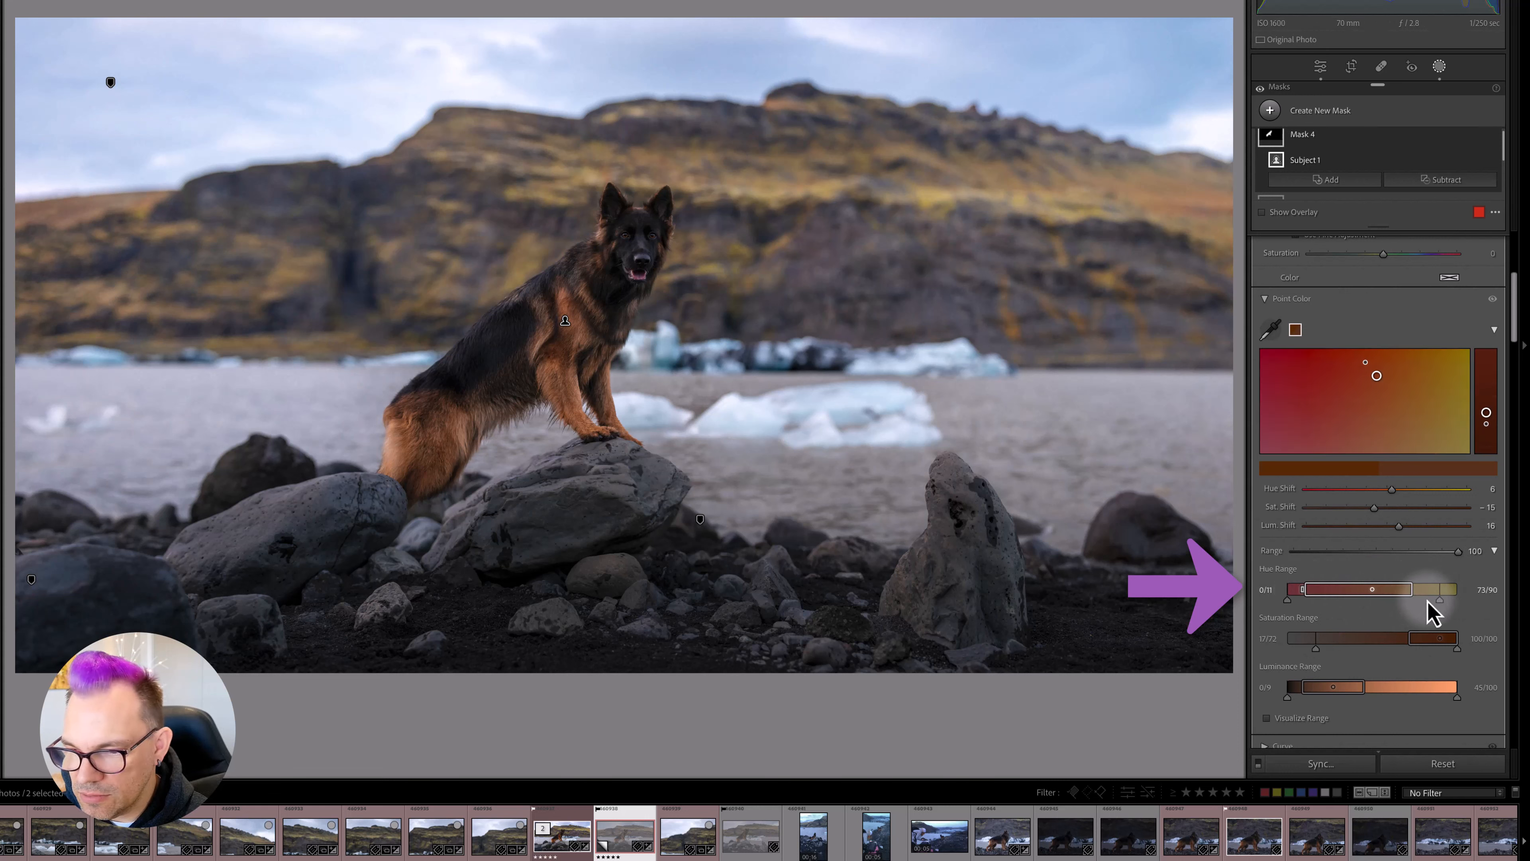
{"action": "left_click_drag", "start_coordinate": [1440, 601], "coordinate": [1426, 600]}
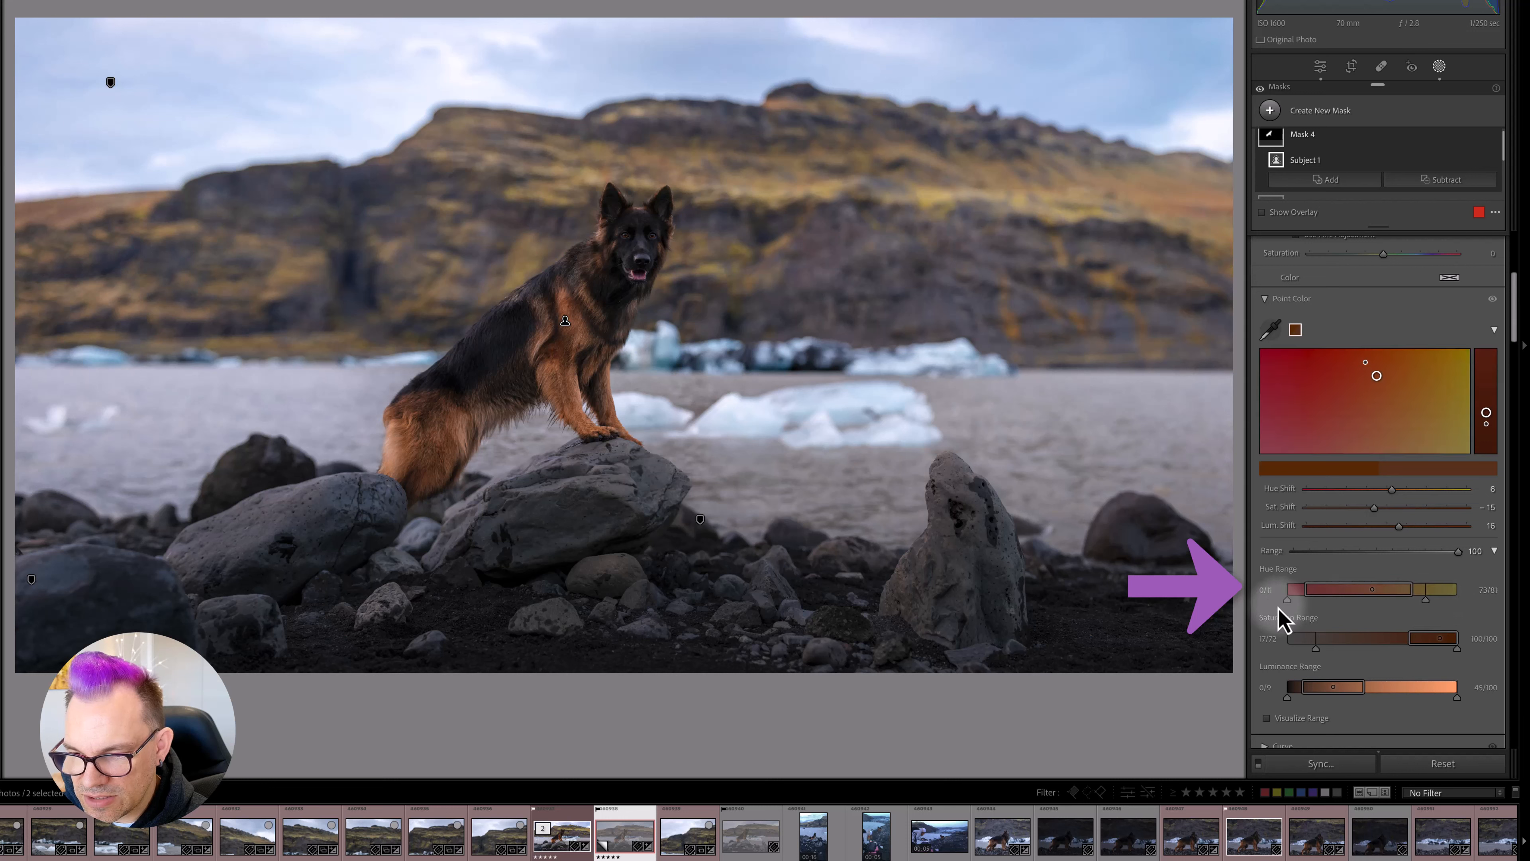
- Set the lower end of the fur sample's Saturation Range to 58/72 and its Luminance Range to 0/1 and 45/58
{"action": "left_click_drag", "start_coordinate": [1316, 649], "coordinate": [1374, 654]}
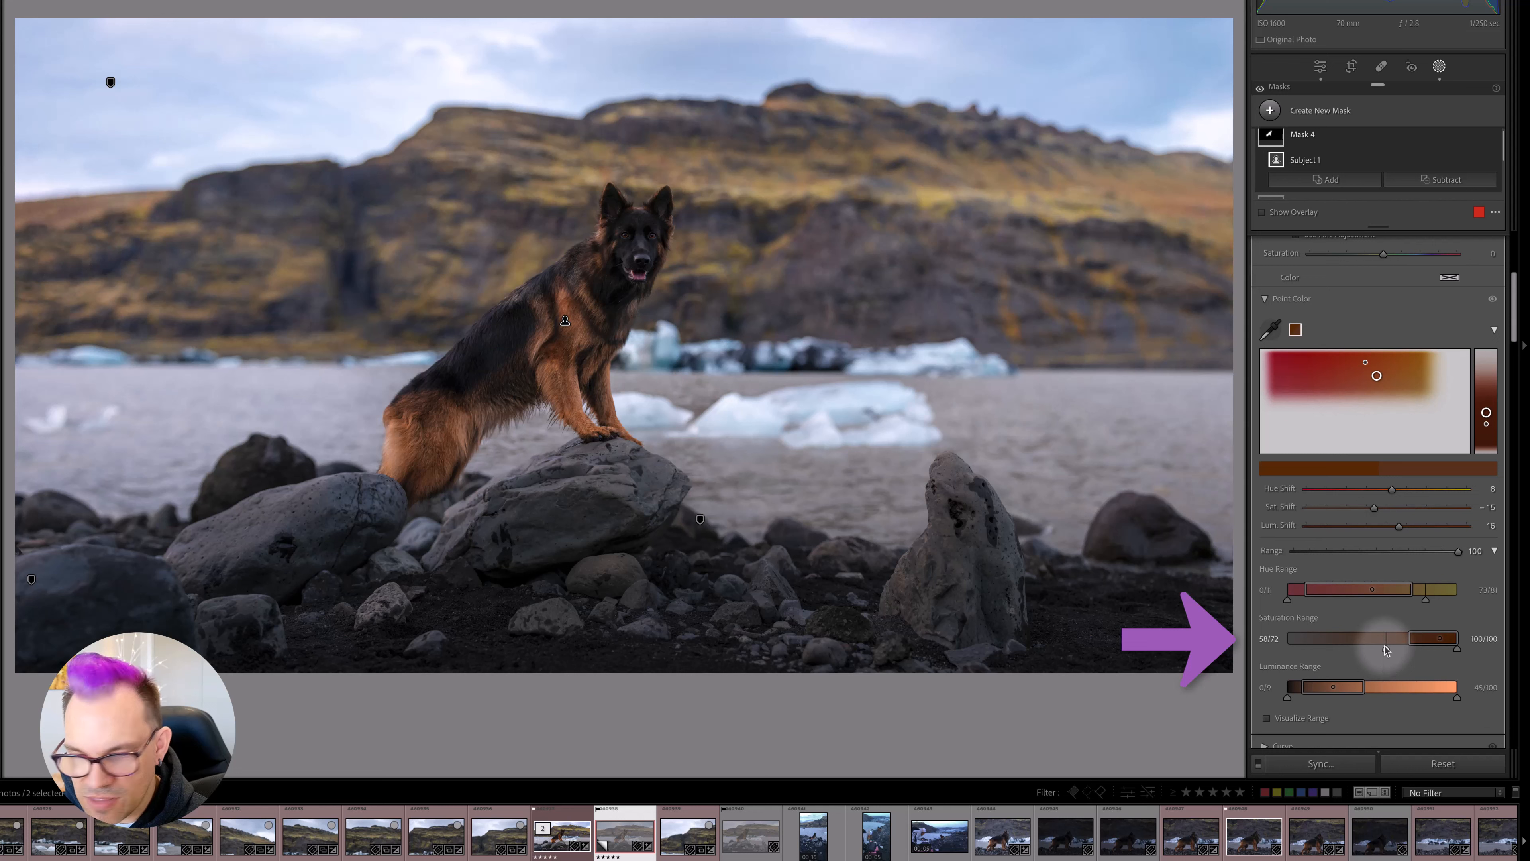
{"action": "left_click_drag", "start_coordinate": [1386, 650], "coordinate": [1386, 650]}
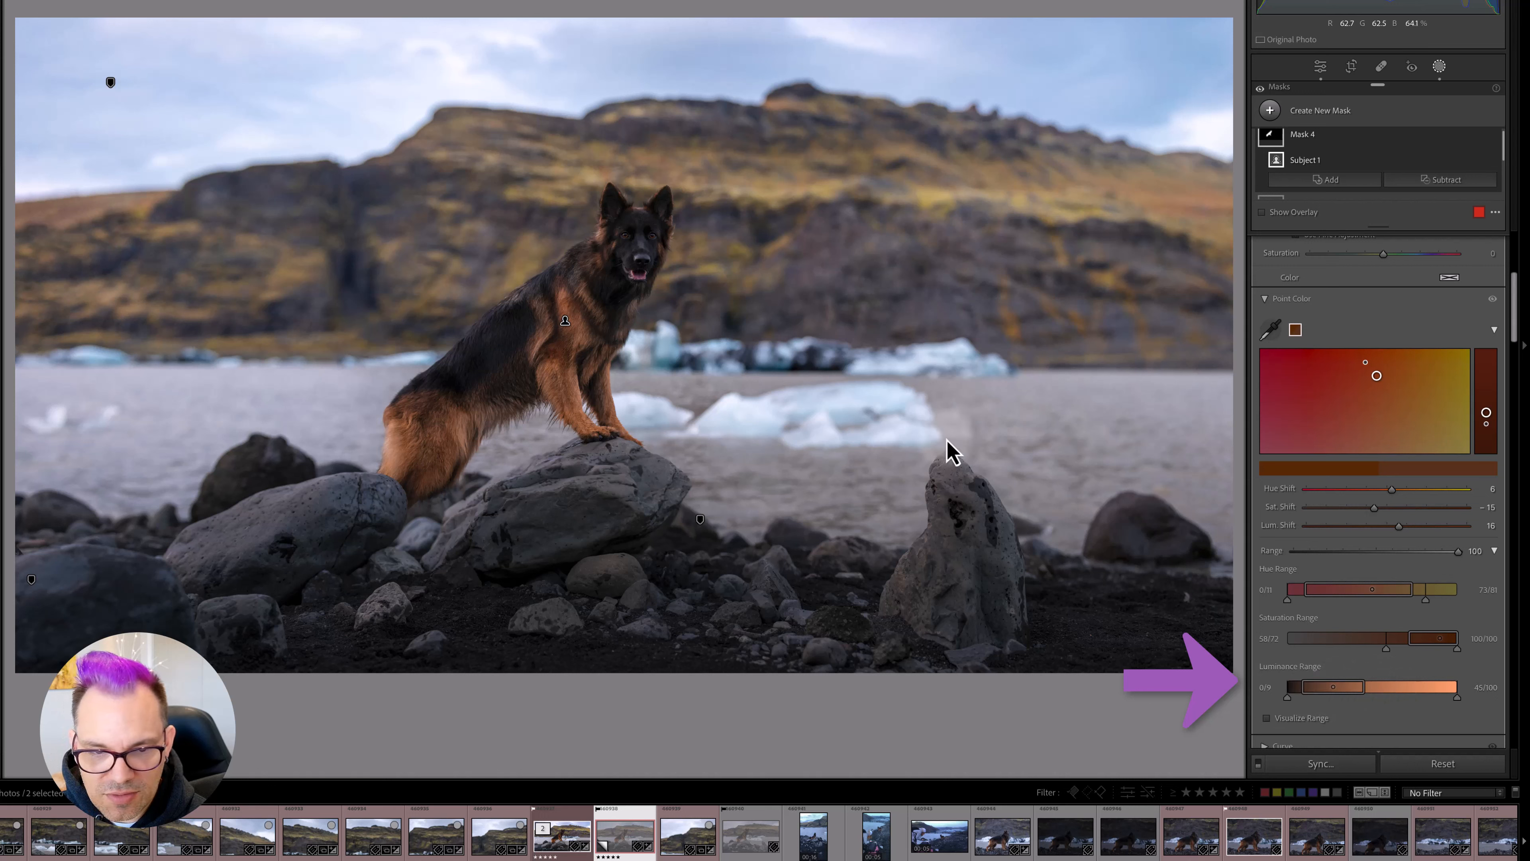
{"action": "mouse_move", "coordinate": [582, 328]}
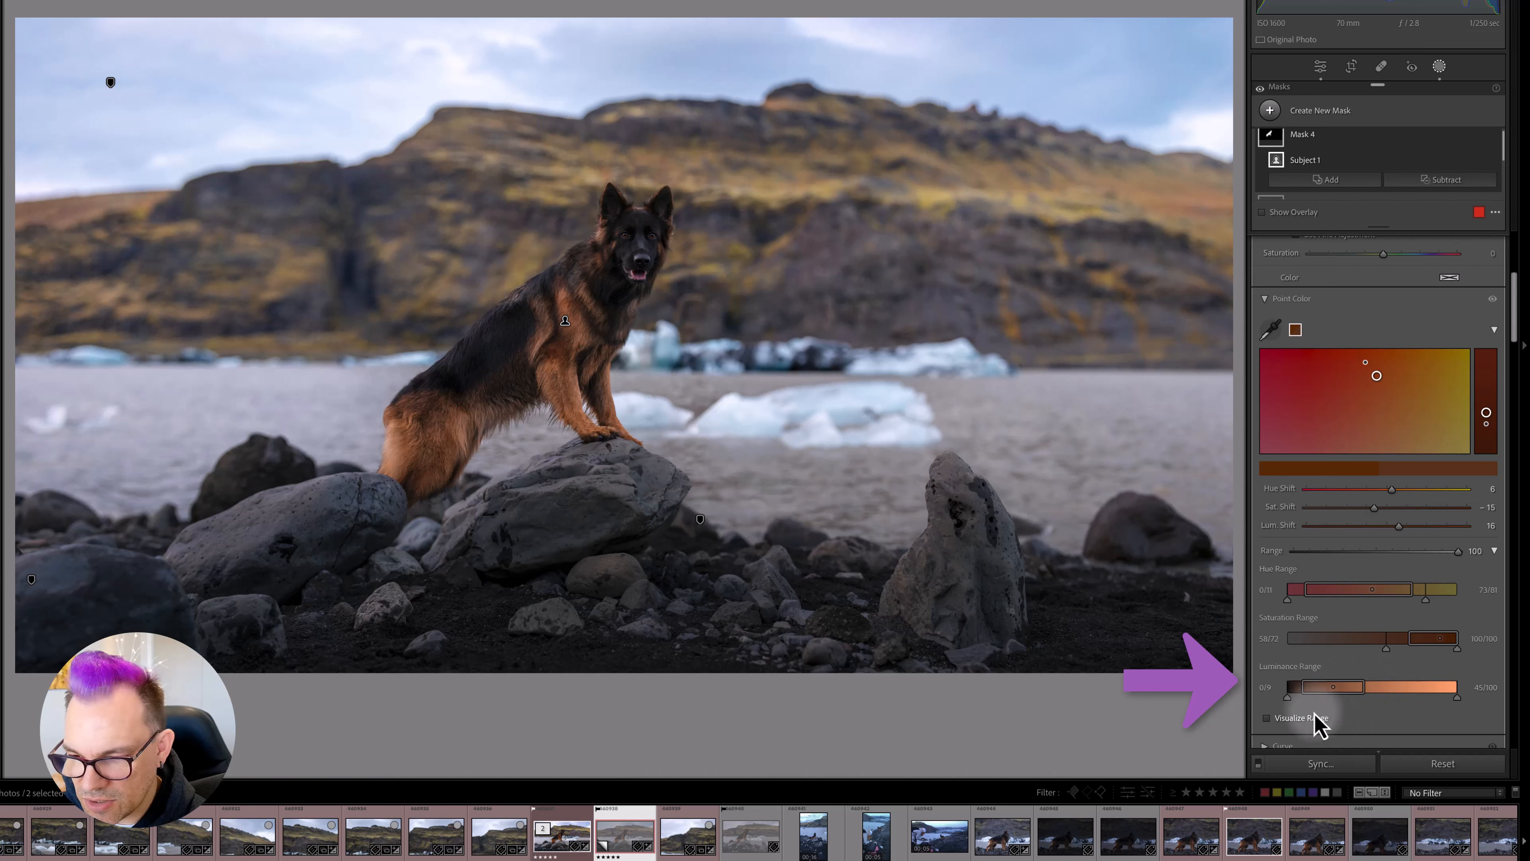
{"action": "left_click_drag", "start_coordinate": [1301, 693], "coordinate": [1289, 695]}
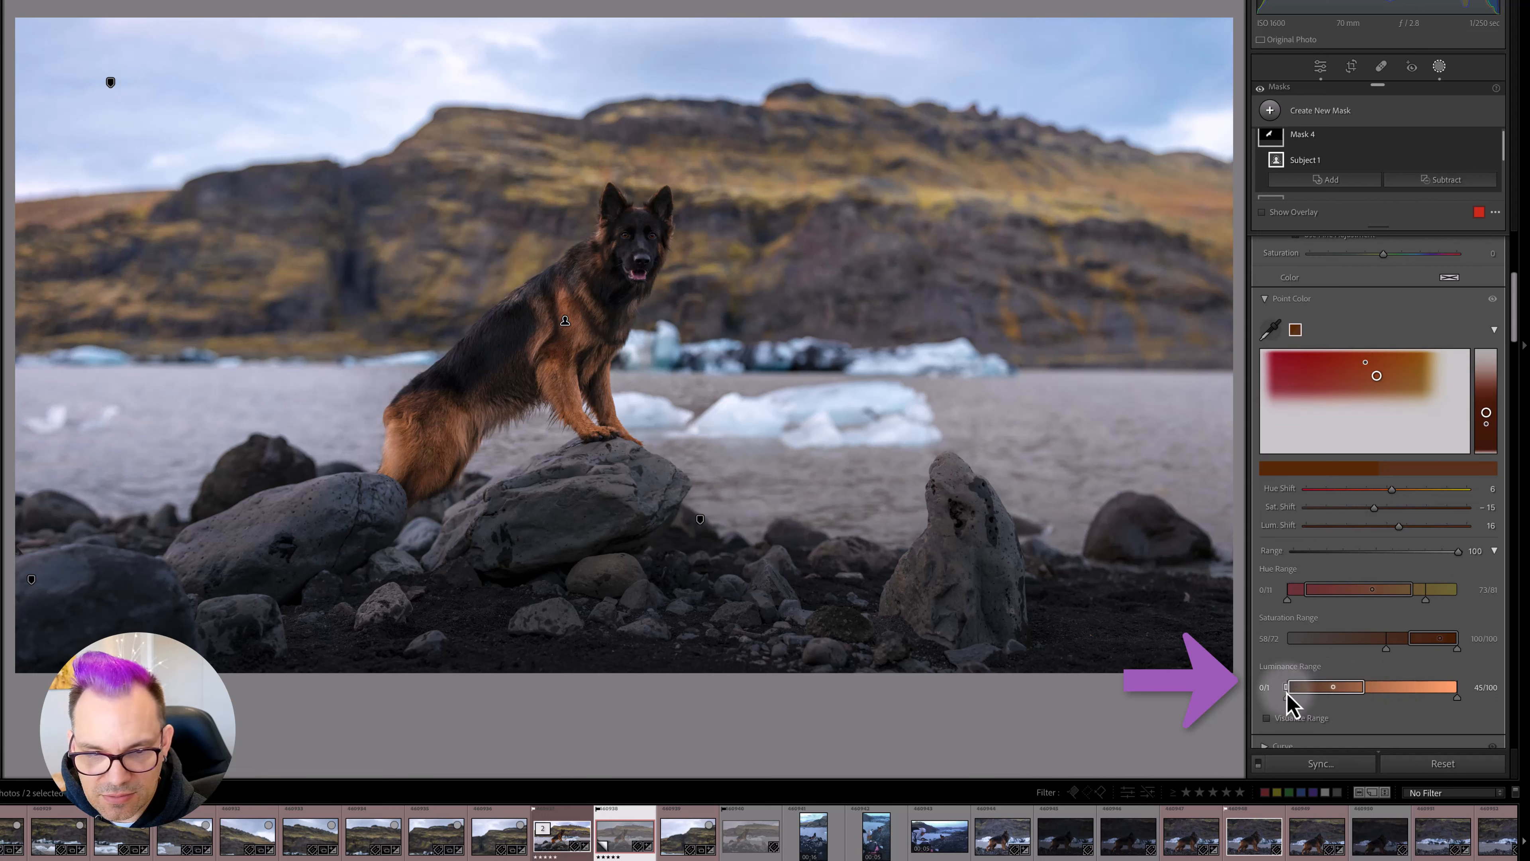
{"action": "left_click_drag", "start_coordinate": [1457, 700], "coordinate": [1392, 702]}
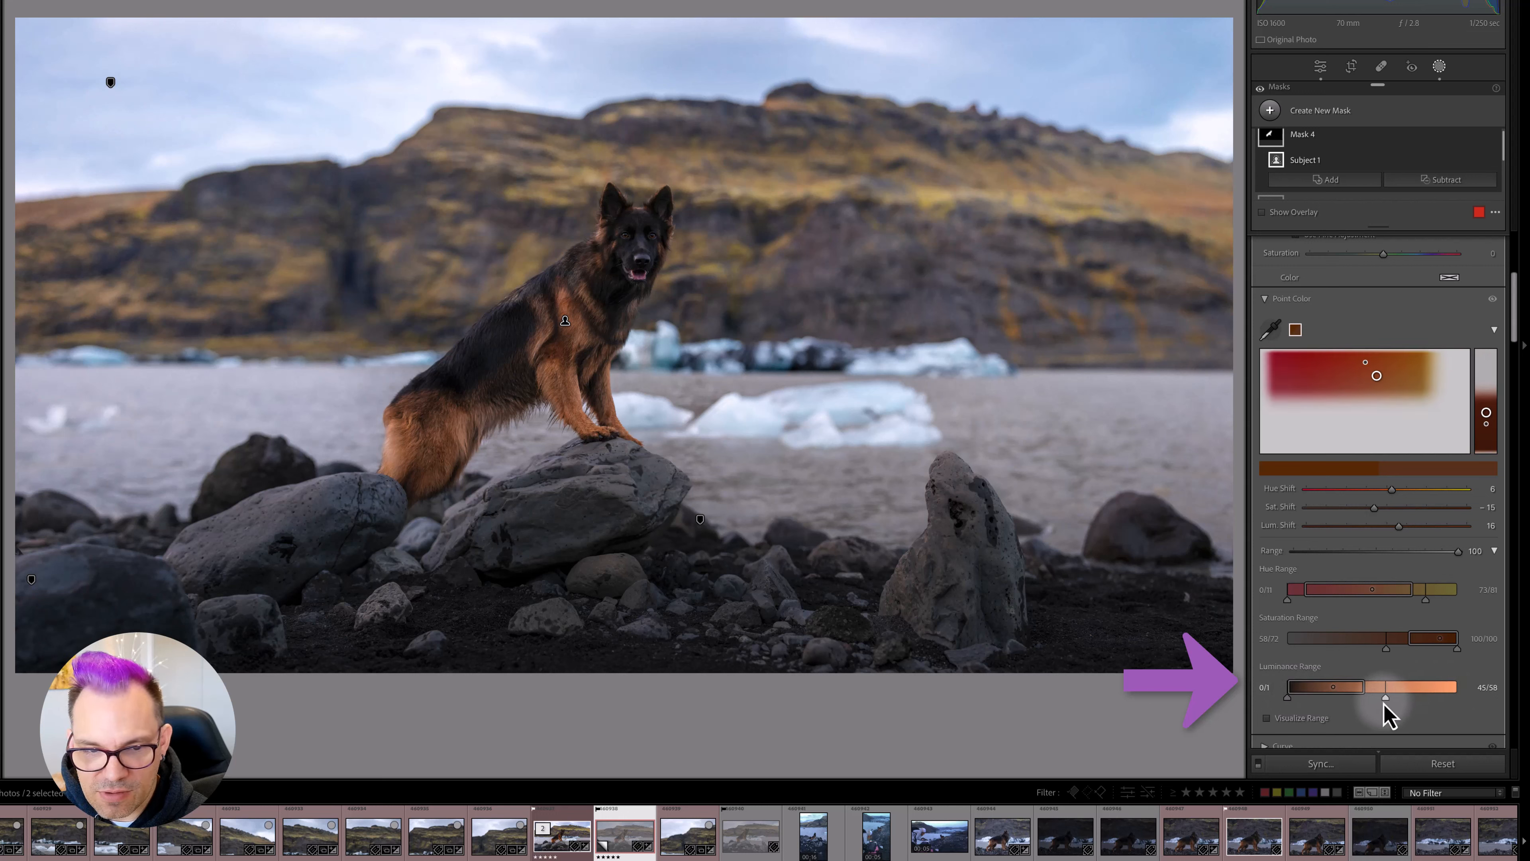
- Compare the photo with the dog's mask hidden and shown, then bring the sky mask's visibility control into view
{"action": "scroll", "coordinate": [1339, 345], "scroll_direction": "up", "scroll_amount": 5}
{"action": "scroll", "coordinate": [1326, 172], "scroll_direction": "up", "scroll_amount": 1}
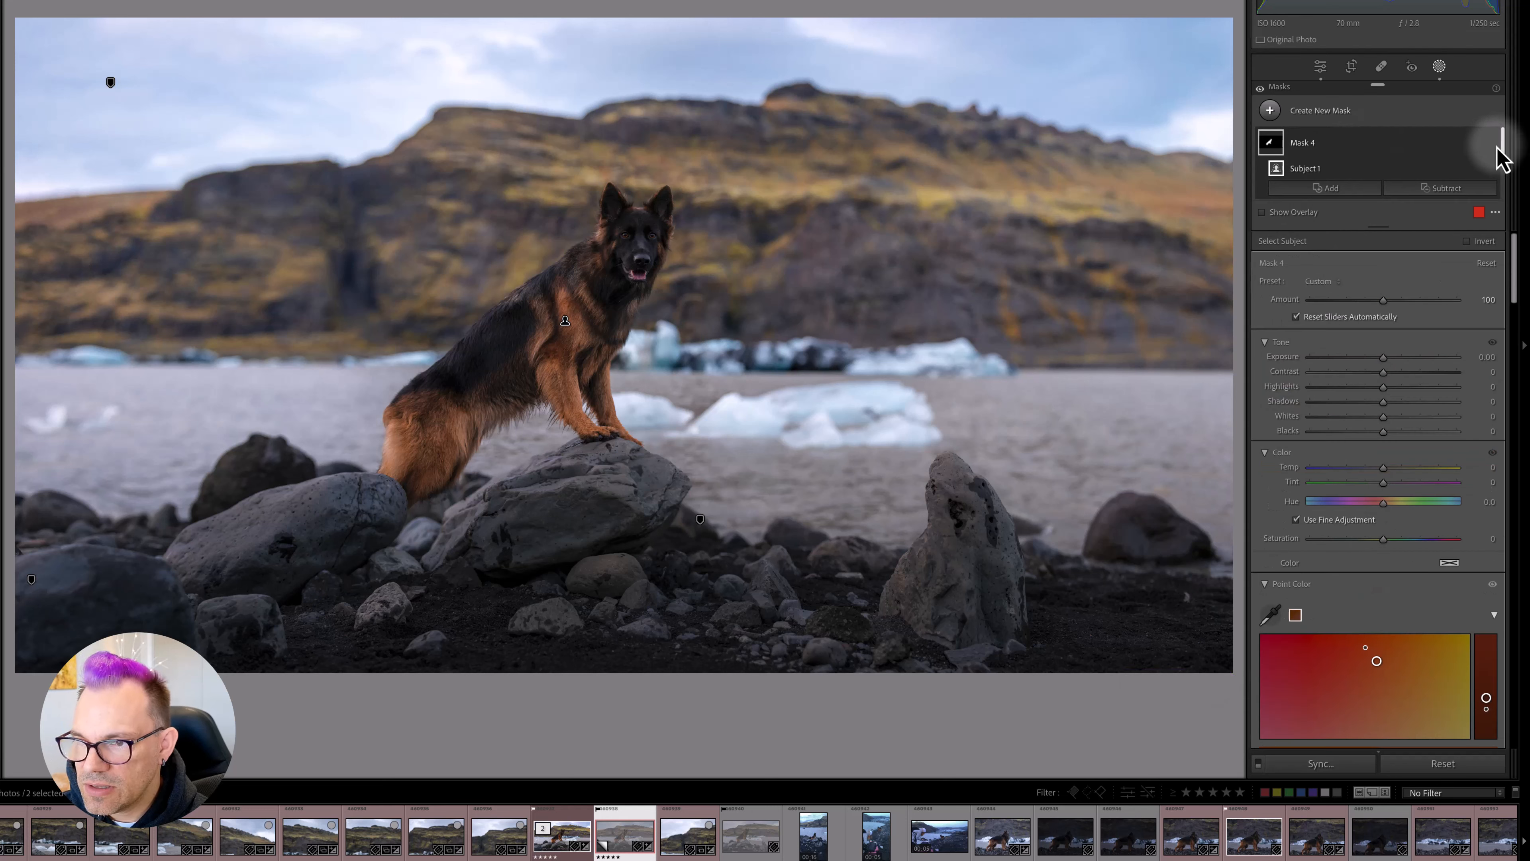
{"action": "mouse_move", "coordinate": [1501, 158]}
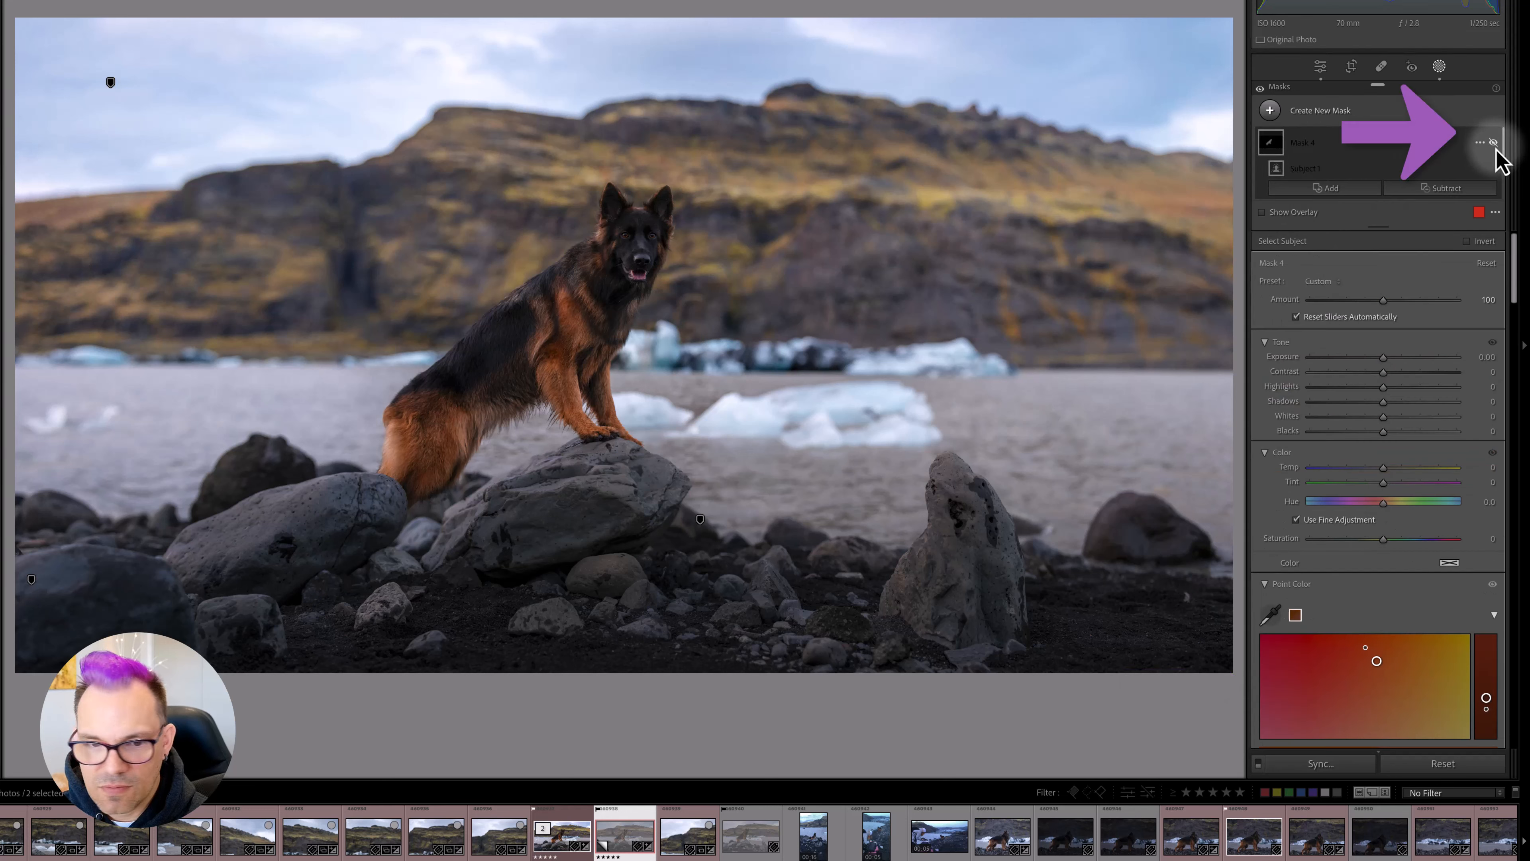
{"action": "left_click", "coordinate": [1496, 144]}
{"action": "left_click", "coordinate": [1497, 145]}
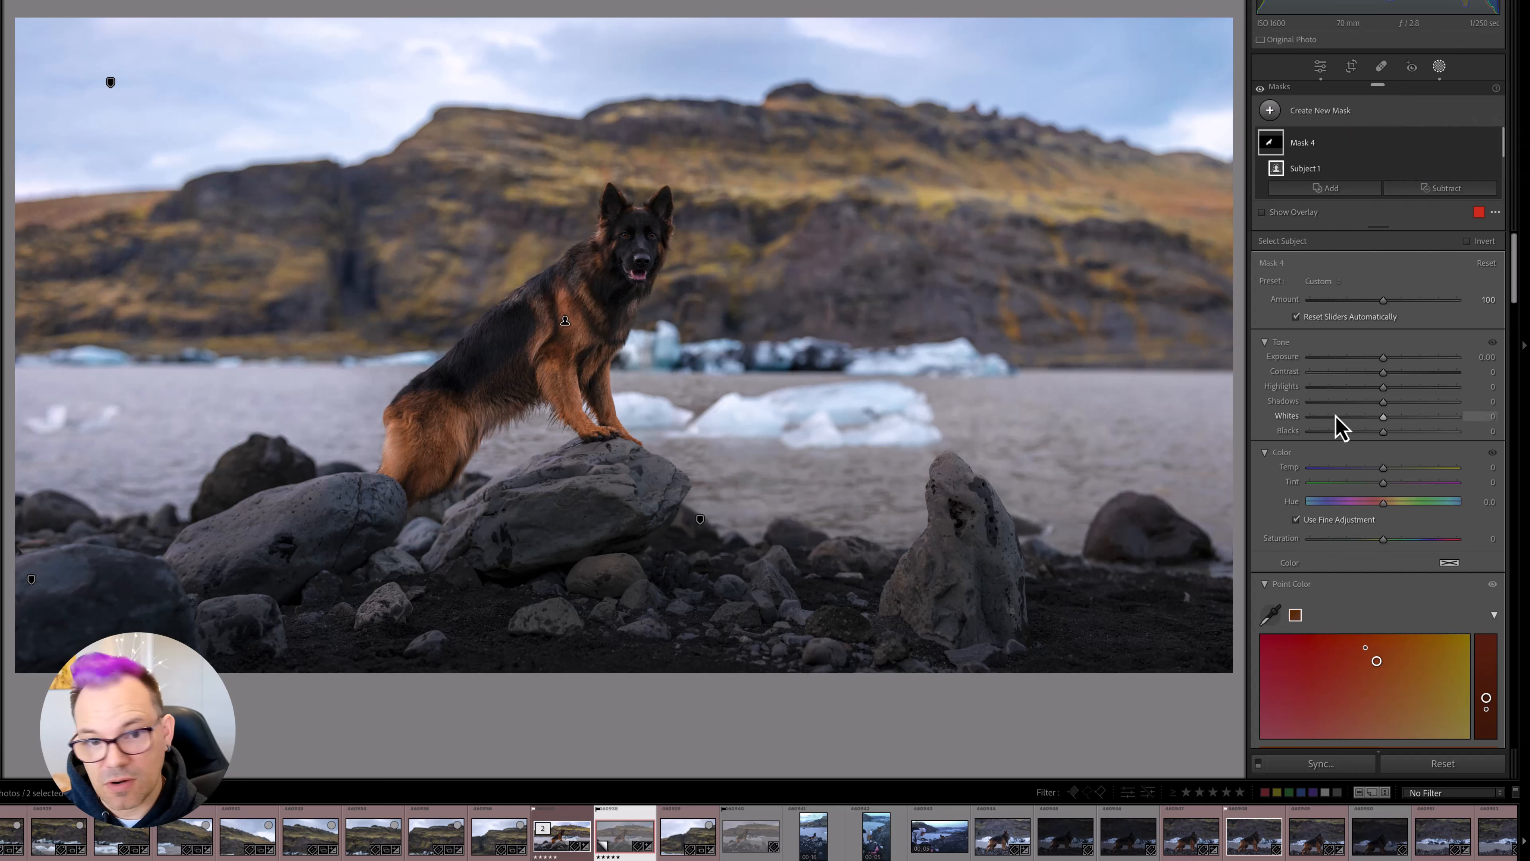
{"action": "scroll", "coordinate": [1488, 181], "scroll_direction": "down", "scroll_amount": 2}
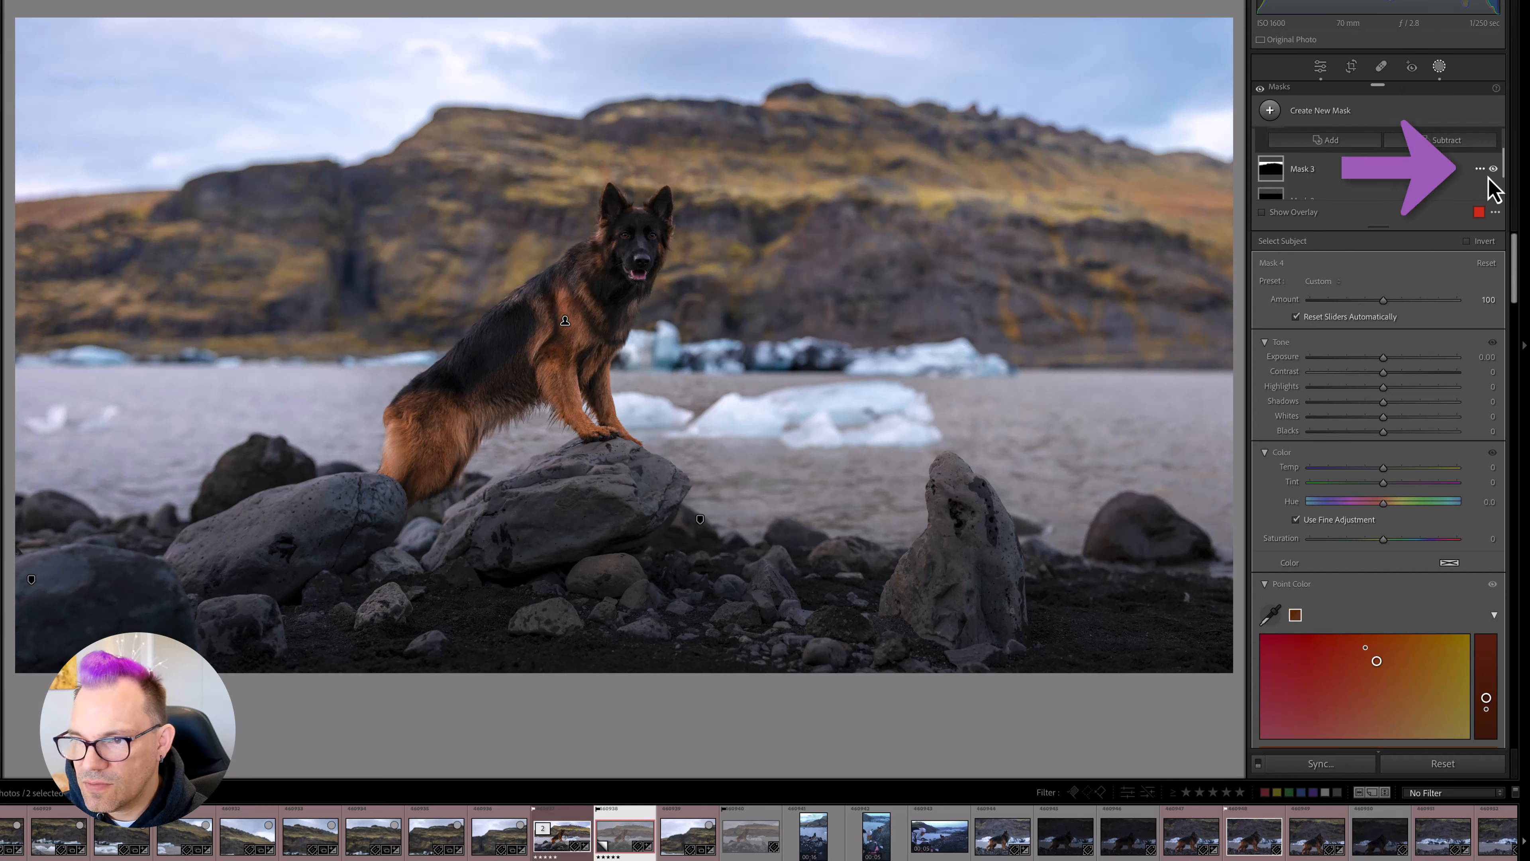